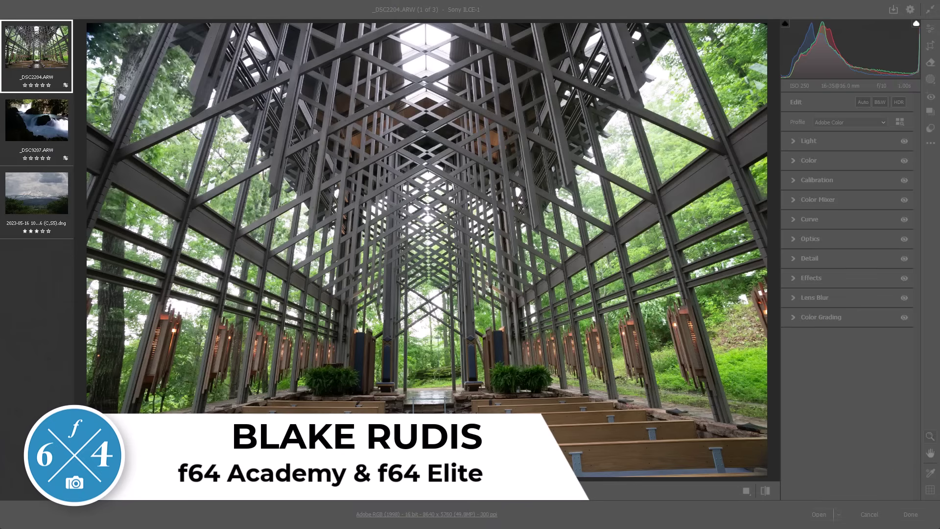
Browse the waterfall and mountain photos, then settle back on the chapel photo
left_click(791, 392)
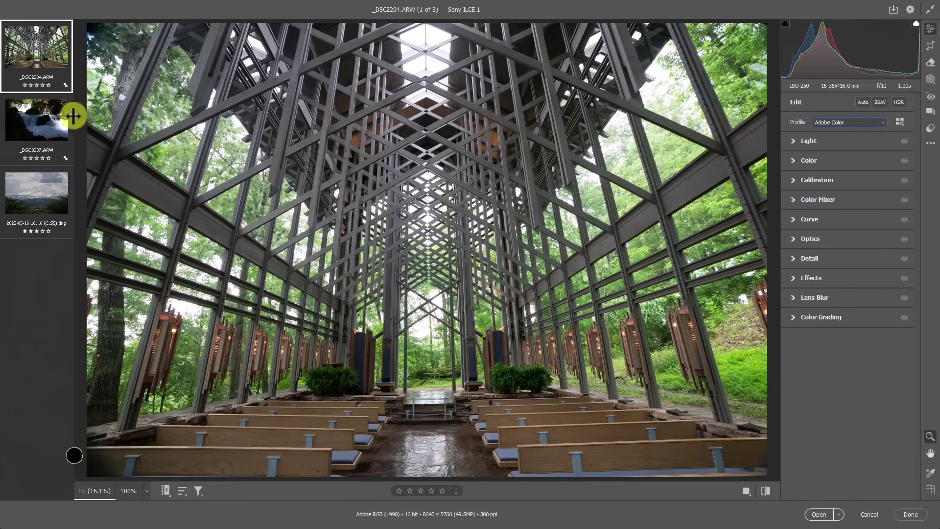
left_click(24, 110)
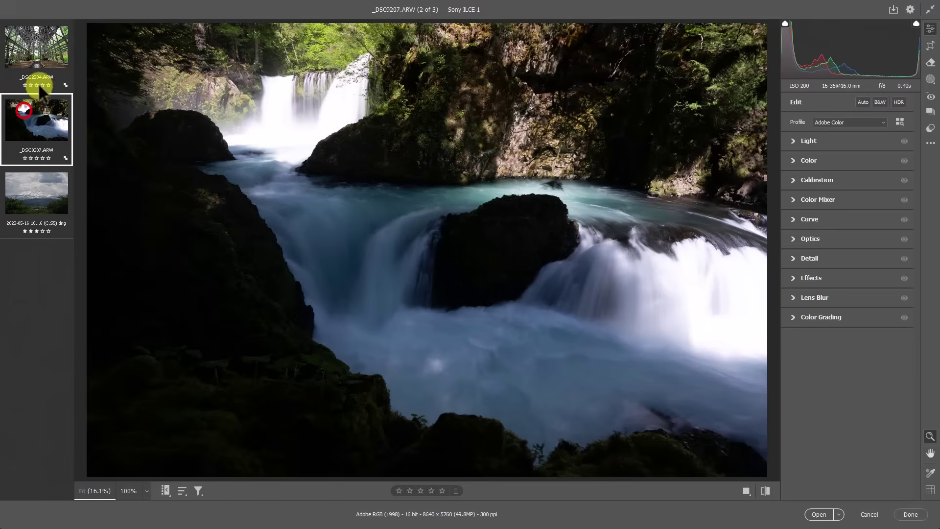
left_click(50, 200)
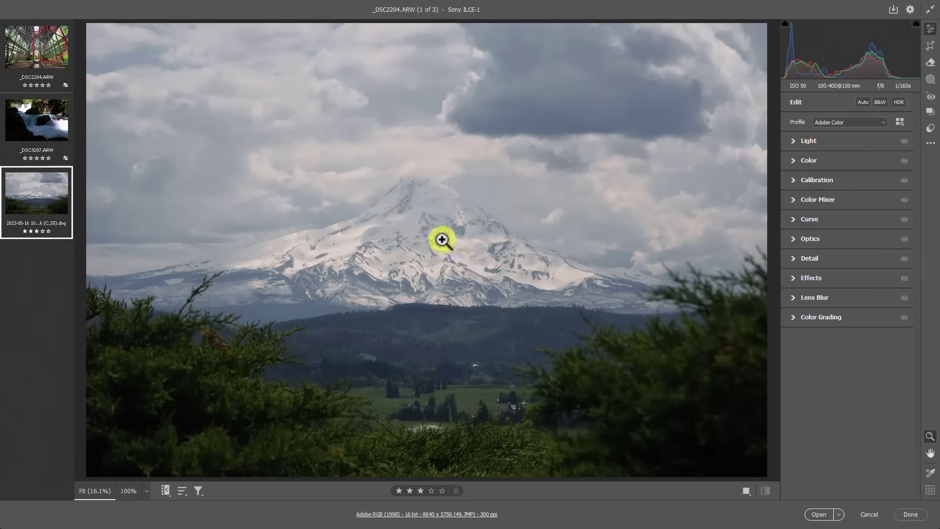
left_click(49, 46)
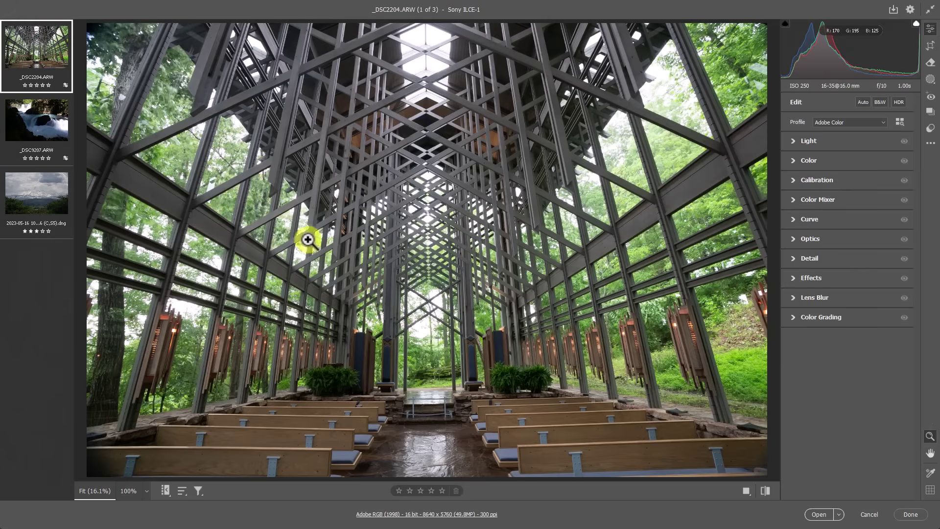
left_click(65, 137)
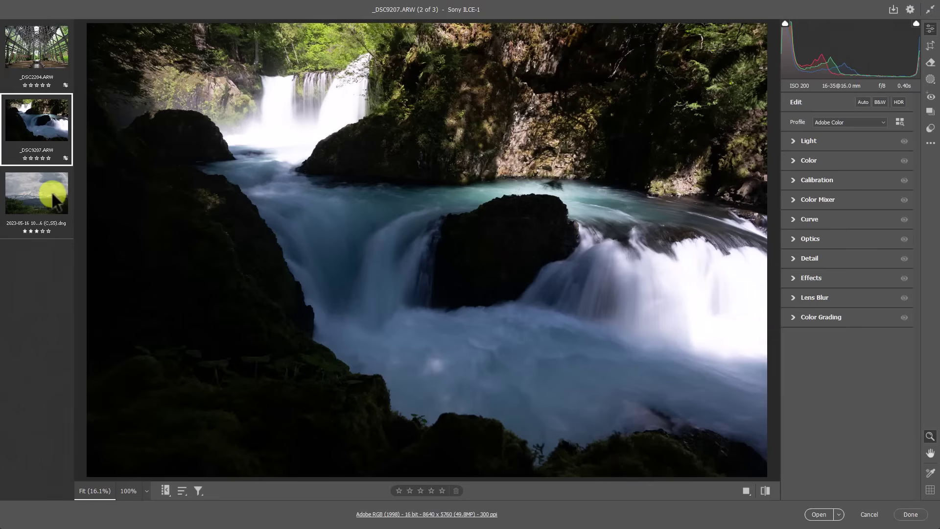
left_click(53, 196)
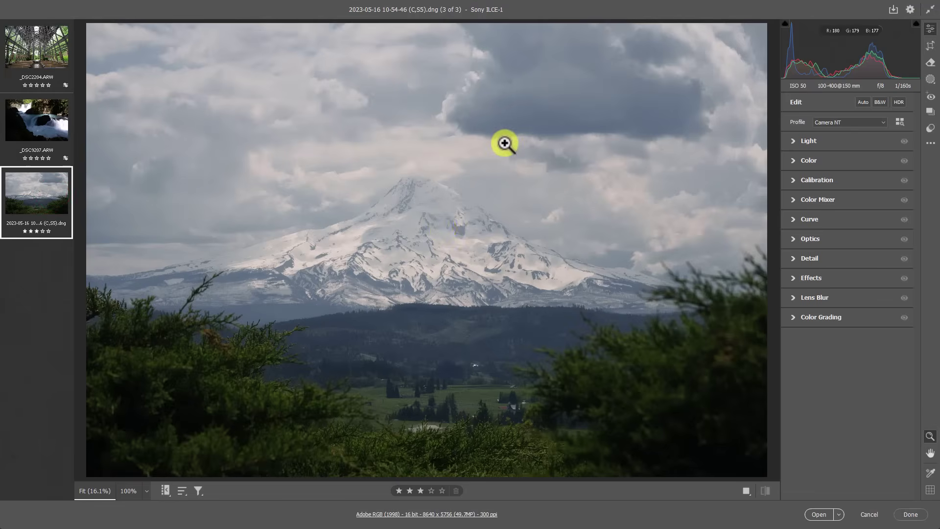
left_click(49, 53)
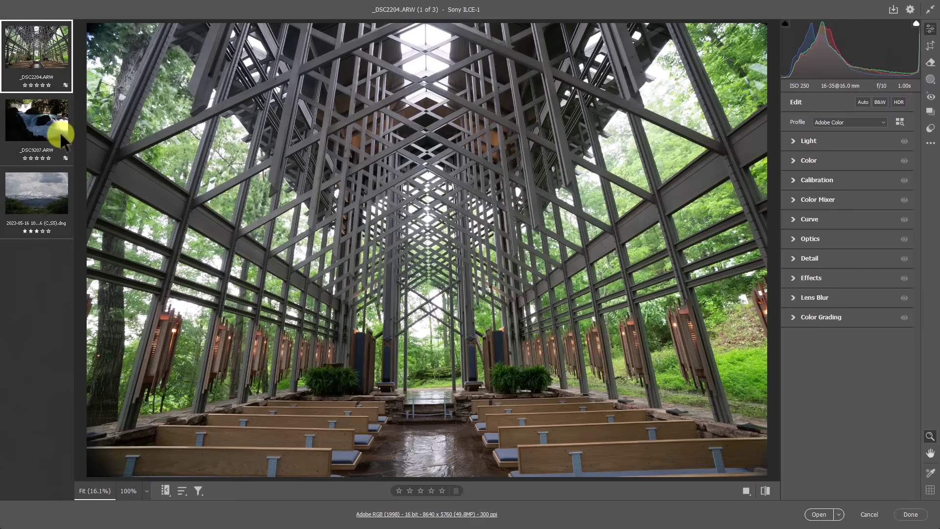
left_click(55, 126)
left_click(44, 57)
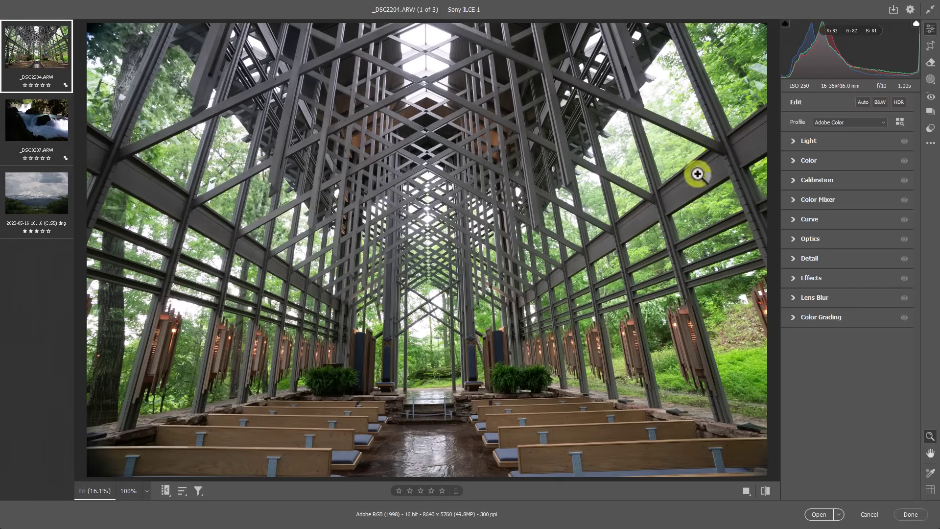
Peek at the Light and Color panels and check which edit sections show, changing nothing
left_click(790, 142)
left_click(791, 140)
left_click(793, 158)
left_click(793, 158)
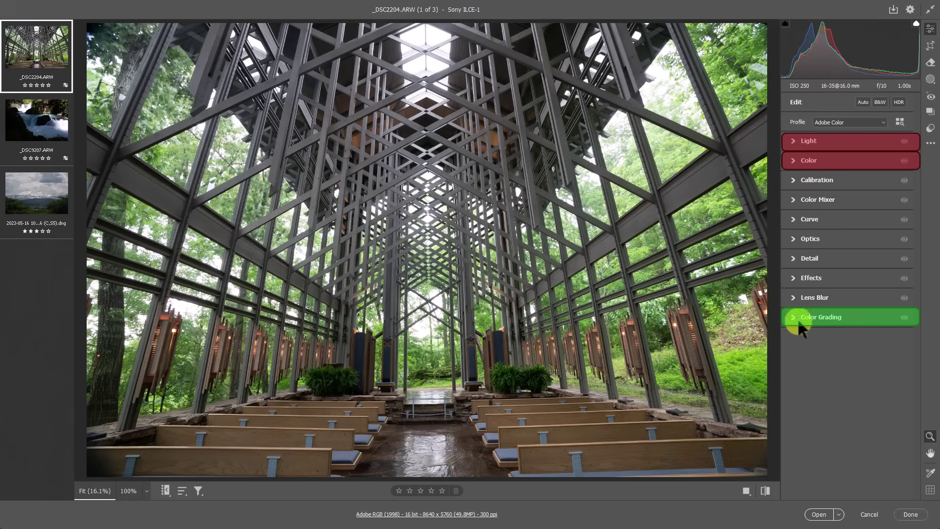
right_click(829, 363)
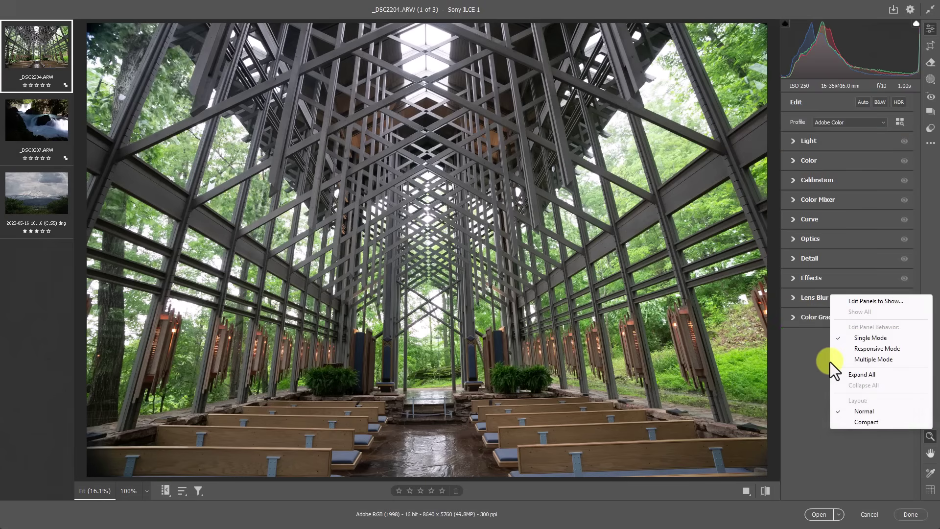
left_click(865, 301)
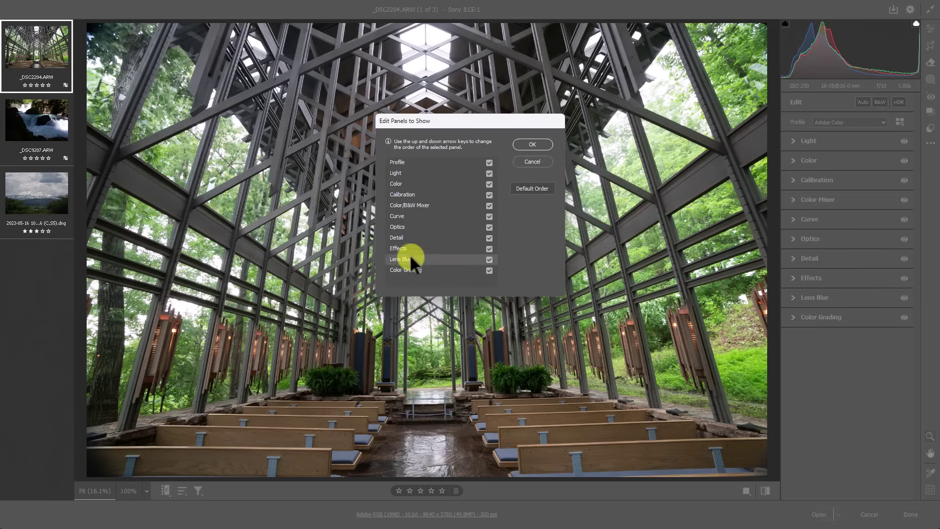
left_click(530, 143)
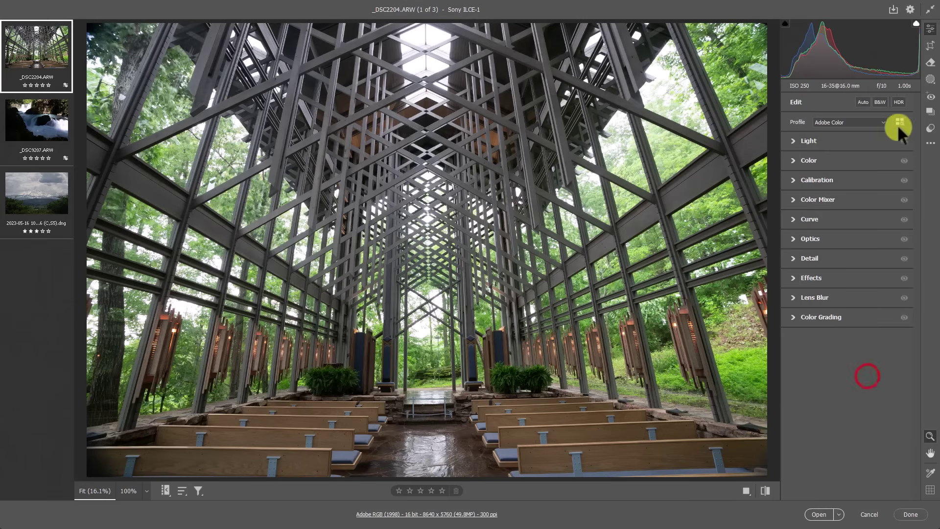
Auto-tone the chapel photo, then set Highlights to -100 and Shadows to +100
left_click(861, 101)
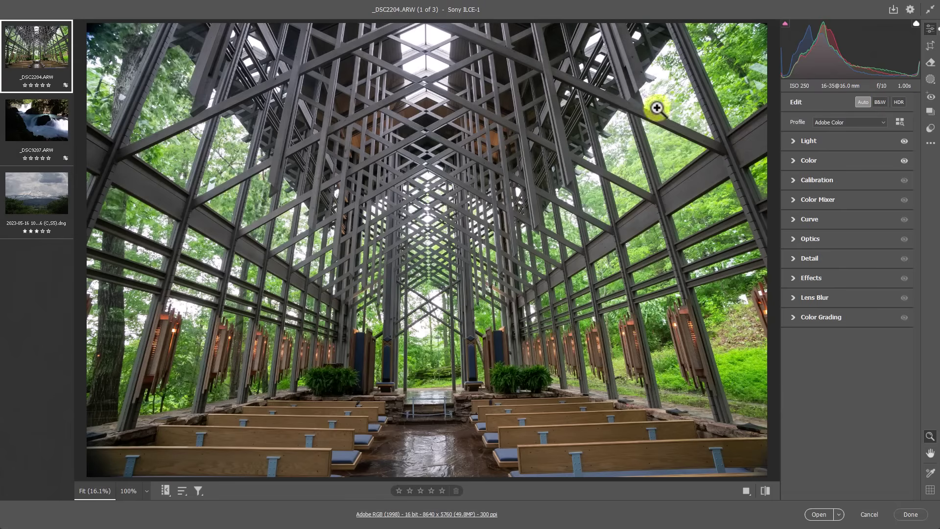
left_click(793, 142)
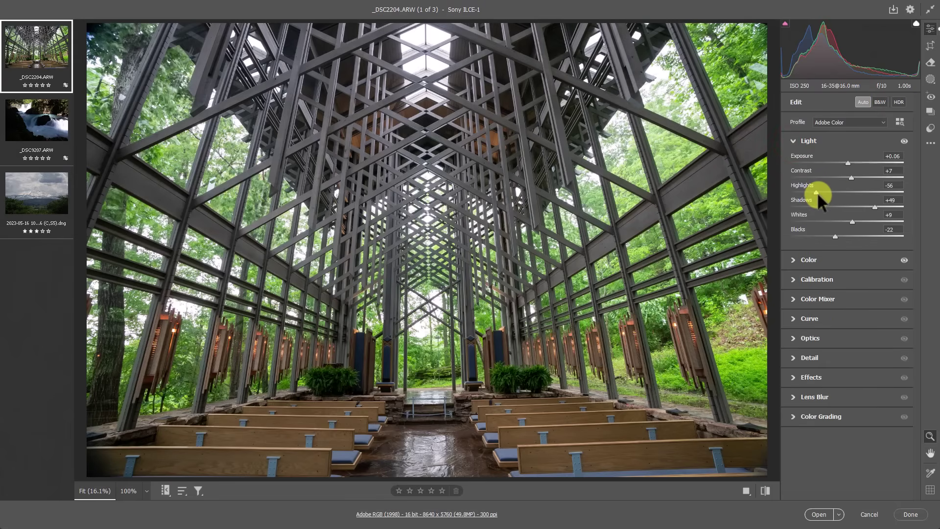
left_click_drag(817, 191, 754, 192)
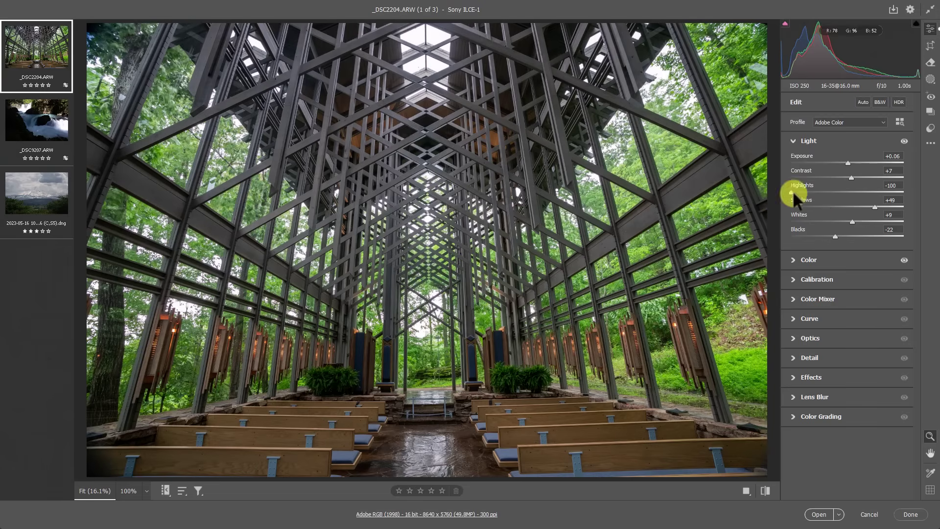
left_click_drag(874, 205, 910, 201)
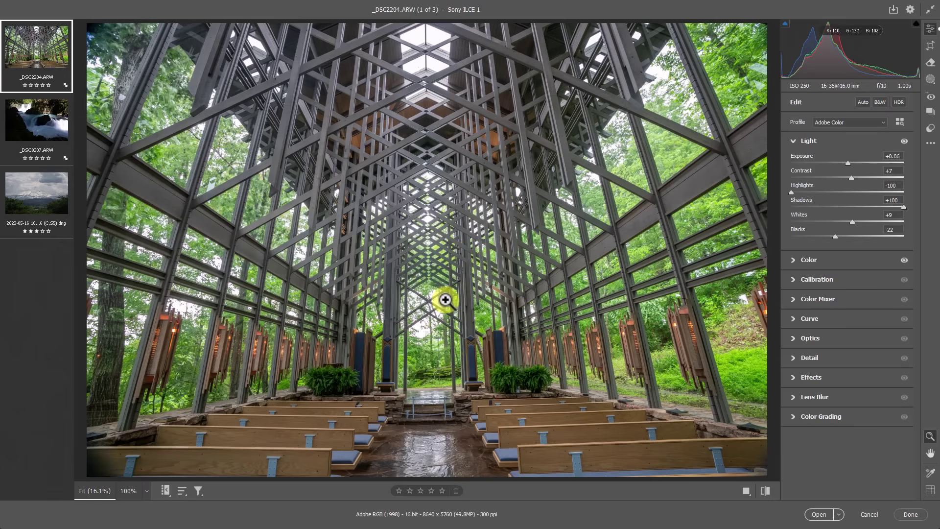
Try lowering the tone curve's Lights and Highlights, then reset both to 0
key("ctrl+1")
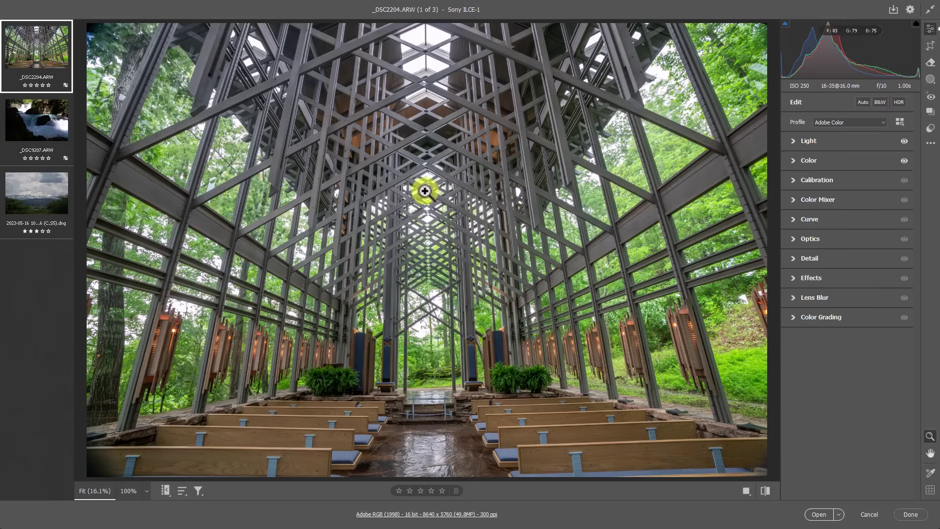
left_click(796, 218)
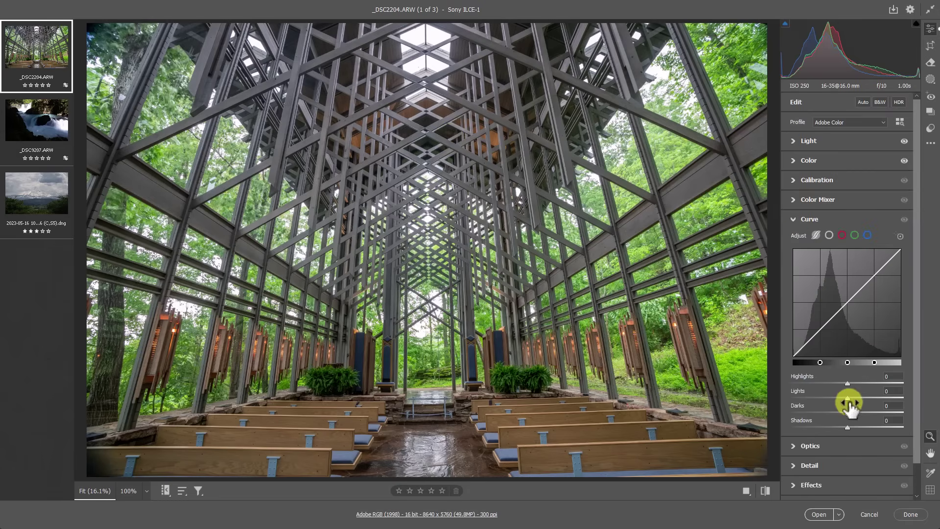
left_click_drag(849, 400, 842, 378)
left_click(899, 376)
type("0")
left_click(891, 390)
type("0")
Drop the chapel's Color Grading highlights and midtones luminance to -100
left_click(793, 216)
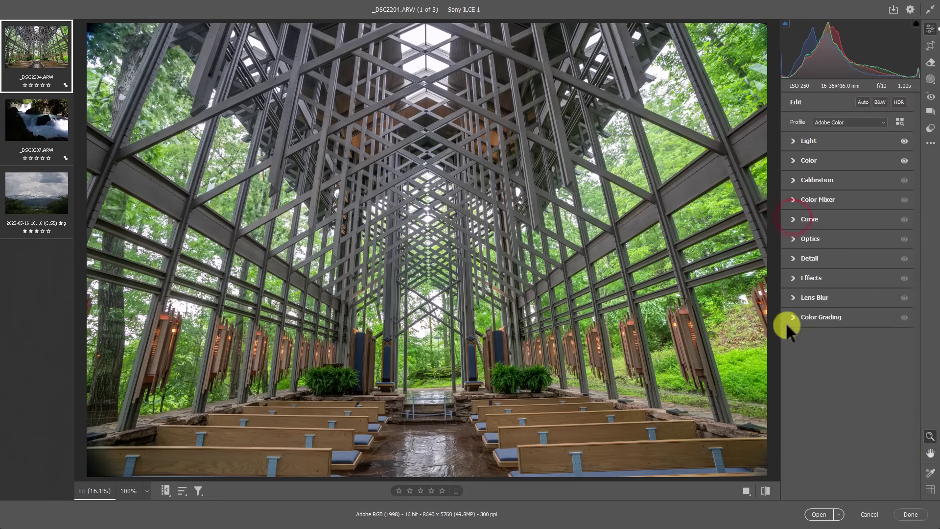
left_click(793, 318)
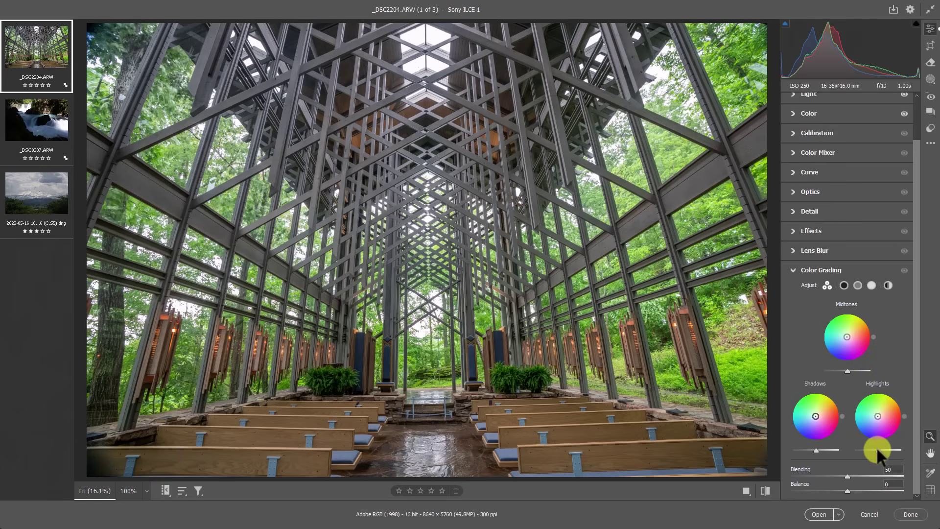
left_click_drag(876, 446, 823, 447)
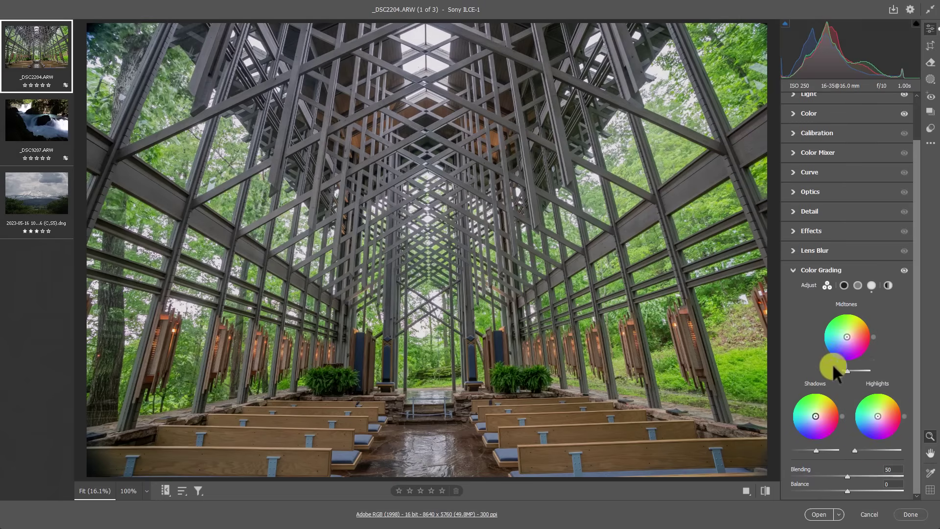
left_click_drag(847, 370, 795, 363)
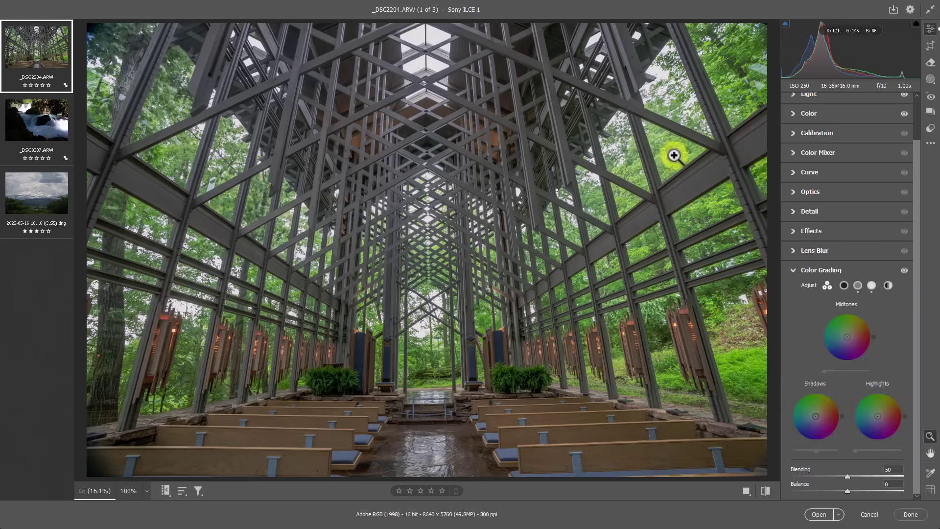
Raise Exposure to +0.50, then toggle Color Grading off and back on to compare
scroll(805, 123, "up", 2)
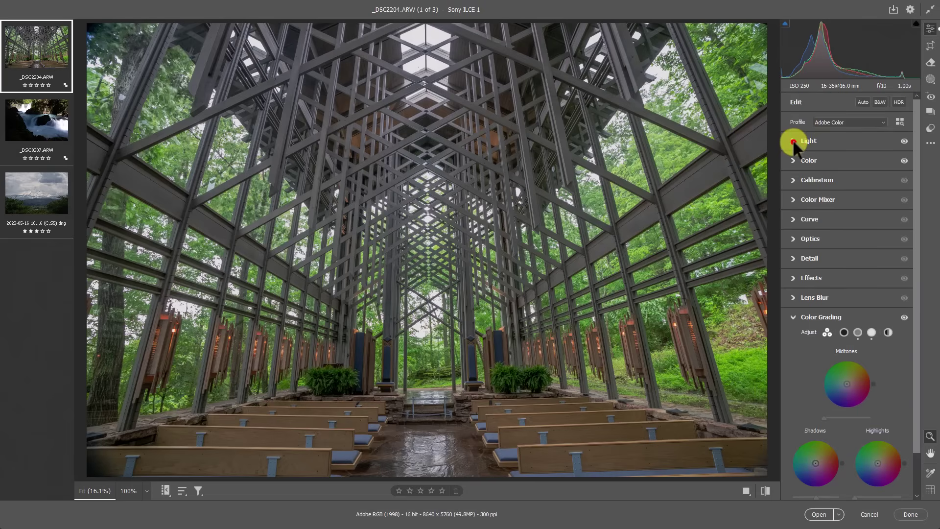
left_click(793, 141)
left_click_drag(848, 161, 853, 160)
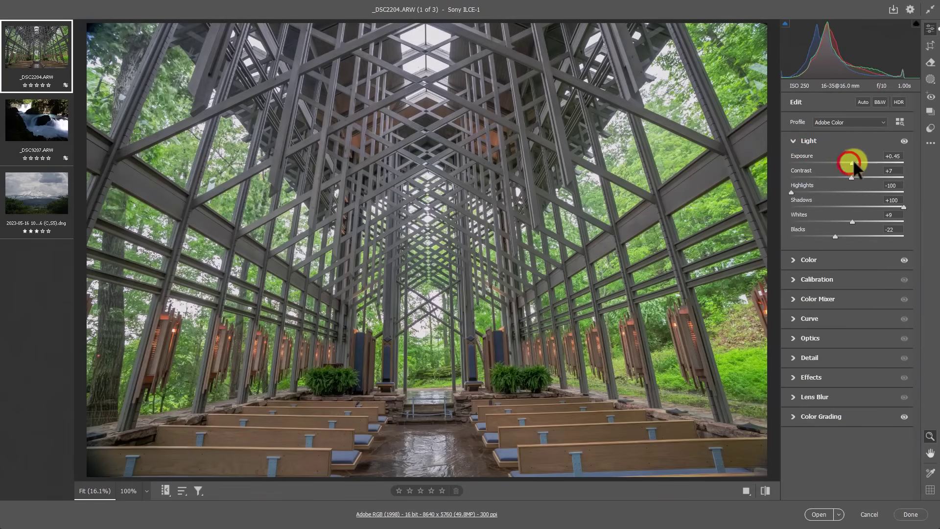
left_click(903, 416)
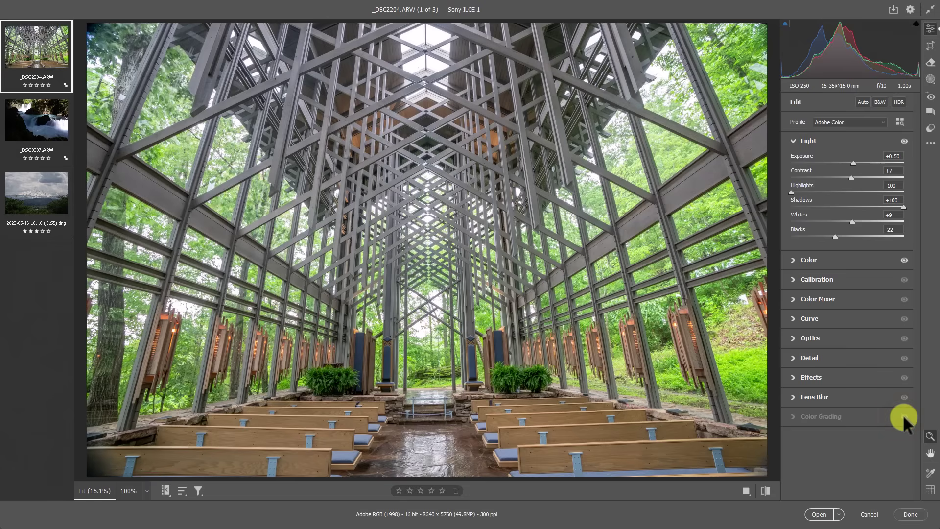
left_click(903, 416)
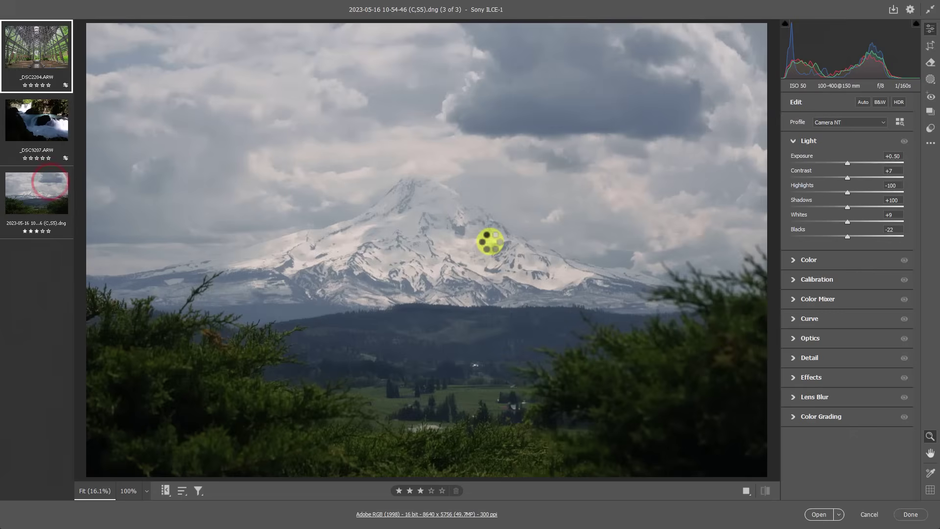
Auto-tone the mountain photo and lower its highlights luminance to -100 and midtones to about -85
left_click(862, 98)
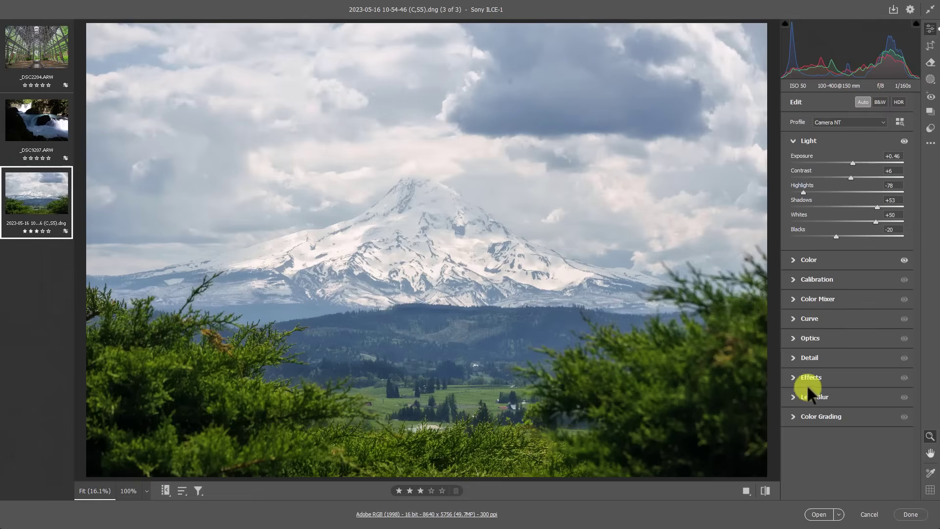
left_click(796, 413)
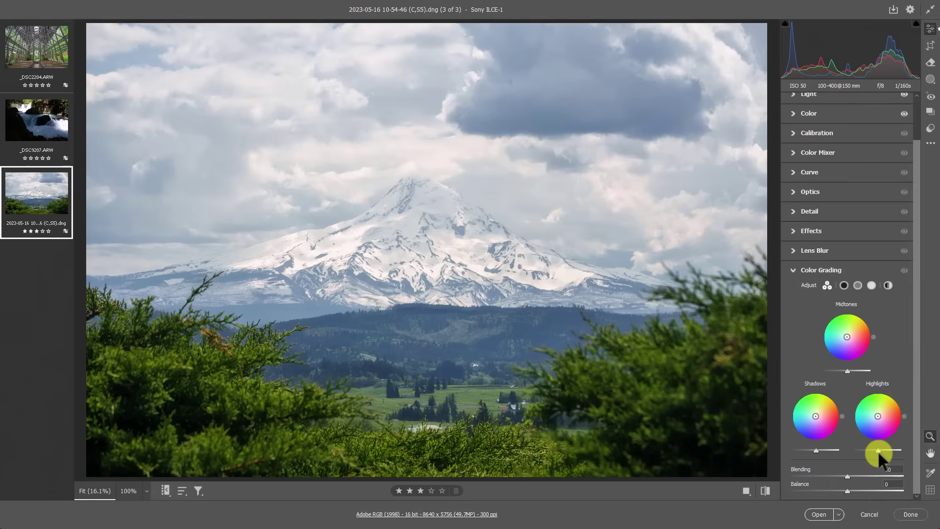
left_click_drag(875, 450, 868, 448)
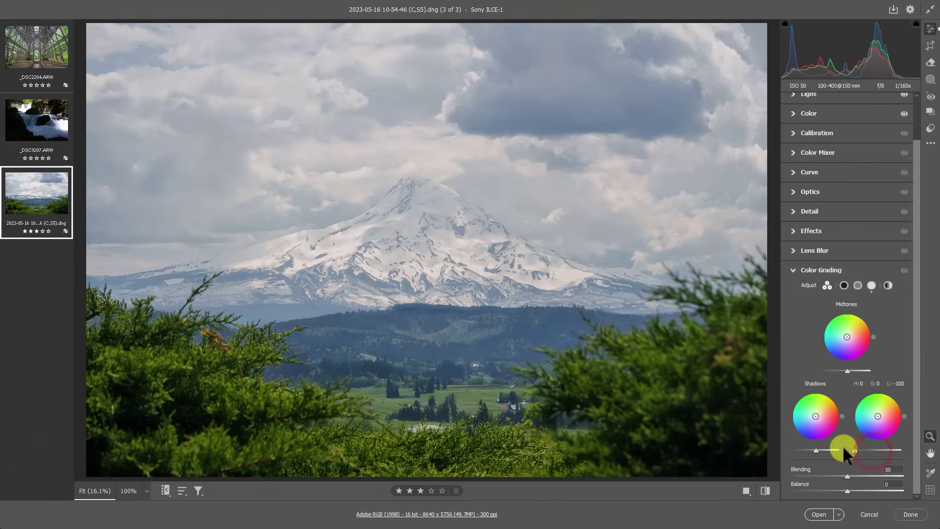
mouse_move(844, 447)
left_mouse_down()
mouse_move(877, 445)
mouse_move(859, 446)
left_mouse_up()
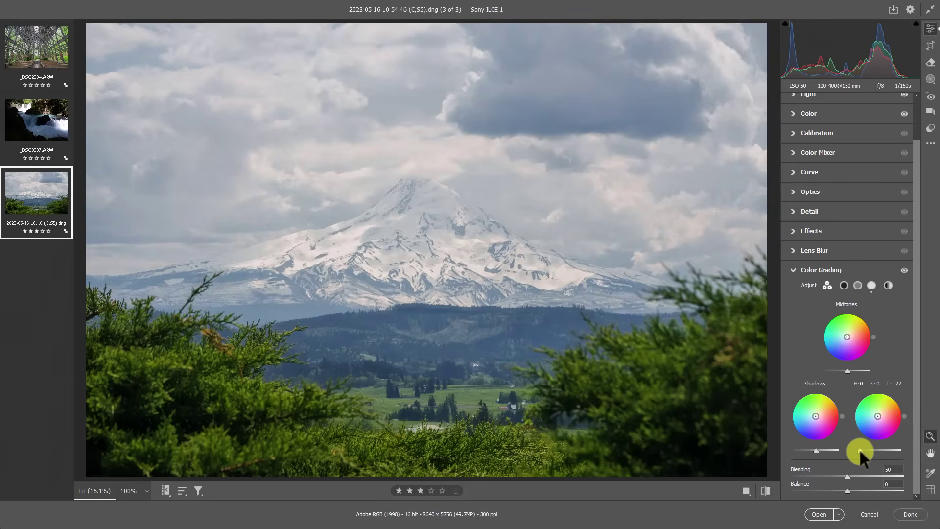
left_click_drag(859, 448, 854, 449)
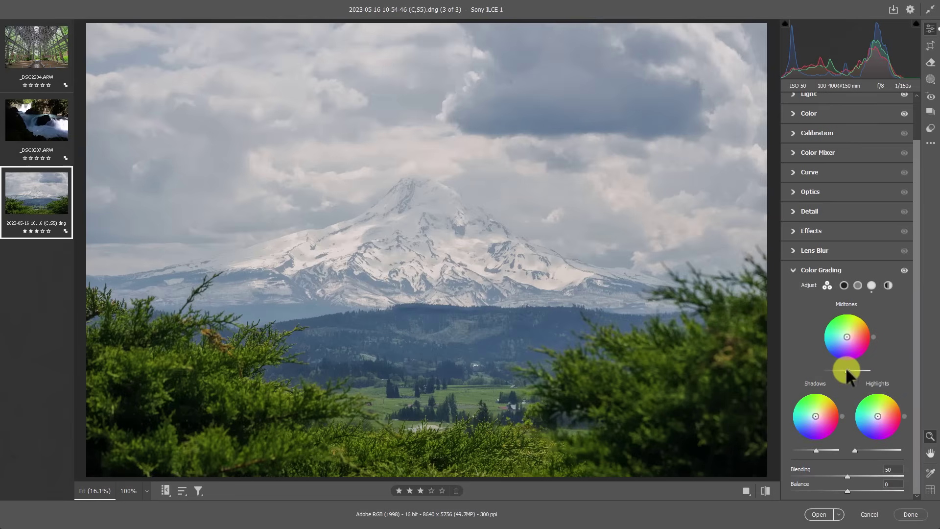
mouse_move(845, 368)
left_mouse_down()
mouse_move(801, 363)
mouse_move(869, 358)
mouse_move(837, 357)
left_mouse_up()
left_click(847, 476)
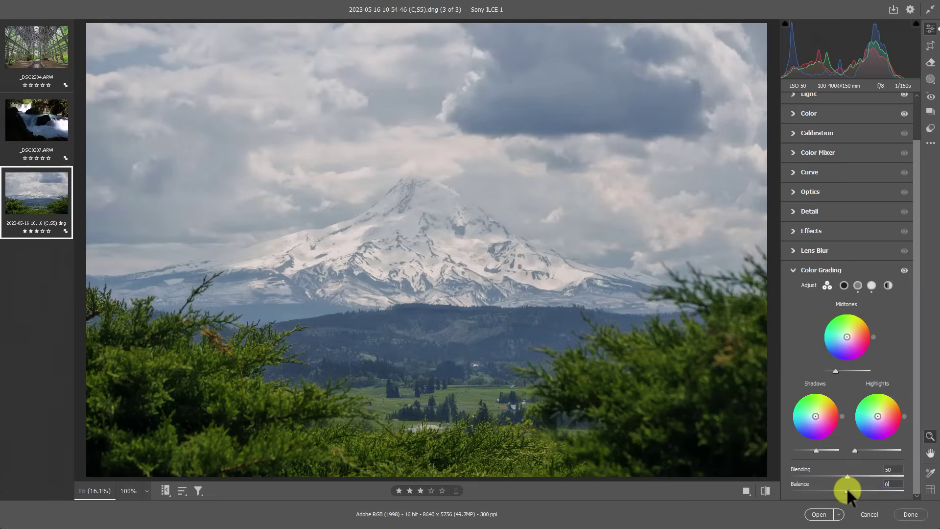
Set Color Grading Balance to +100 and Blending to 64
left_click_drag(847, 487, 773, 486)
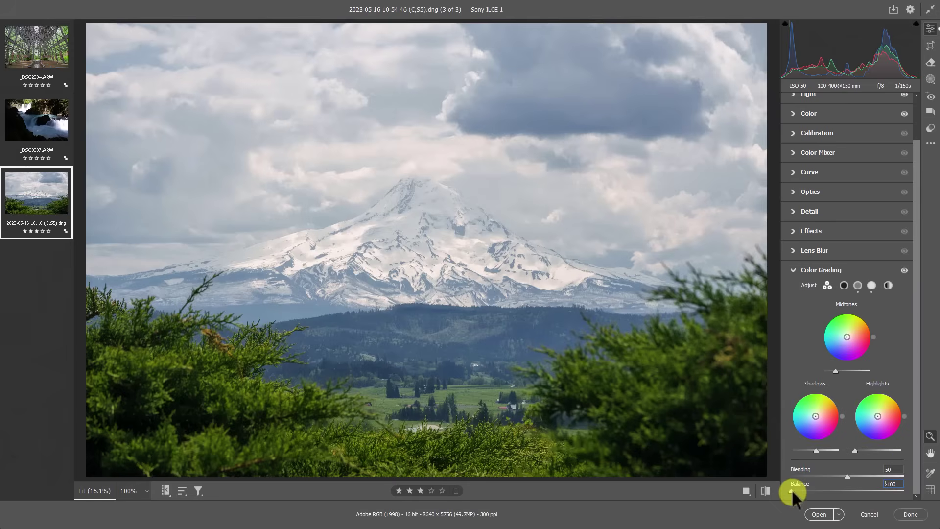
left_click_drag(792, 489, 932, 490)
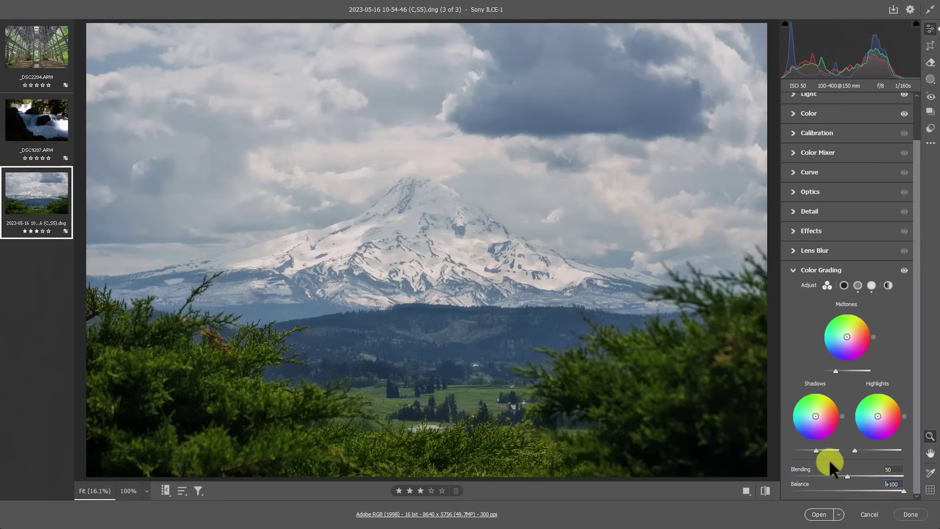
left_click_drag(845, 474, 862, 457)
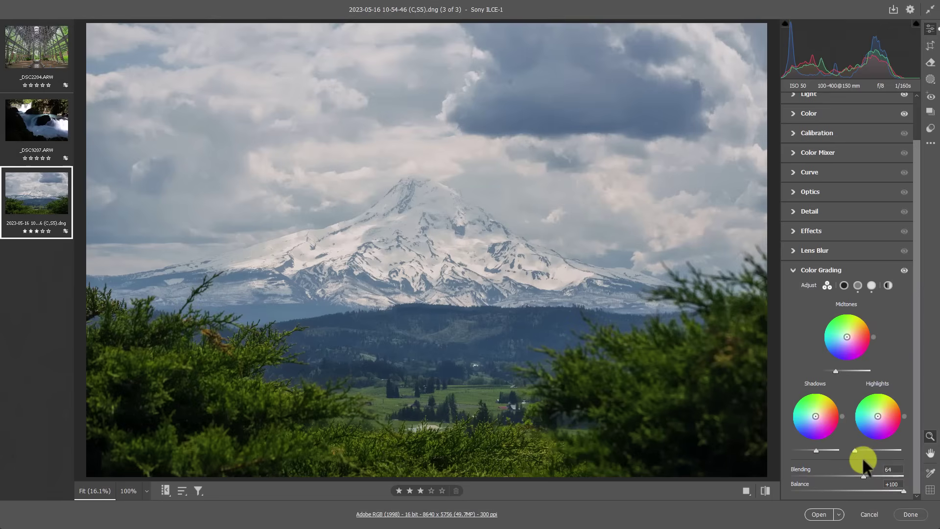
Set the mountain photo's Highlights to -100 and Exposure to +0.50, comparing against the chapel
left_click(795, 267)
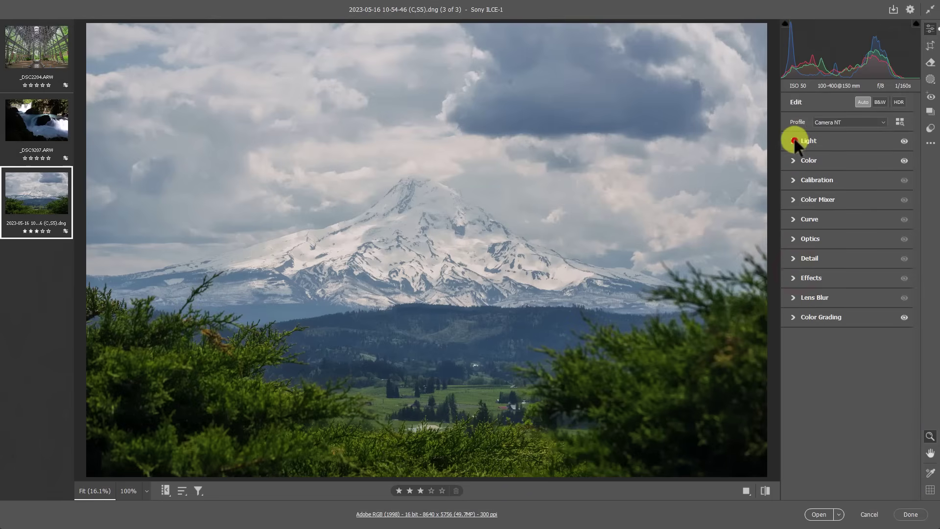
left_click(794, 140)
left_click_drag(827, 192, 785, 186)
left_click_drag(855, 167, 847, 179)
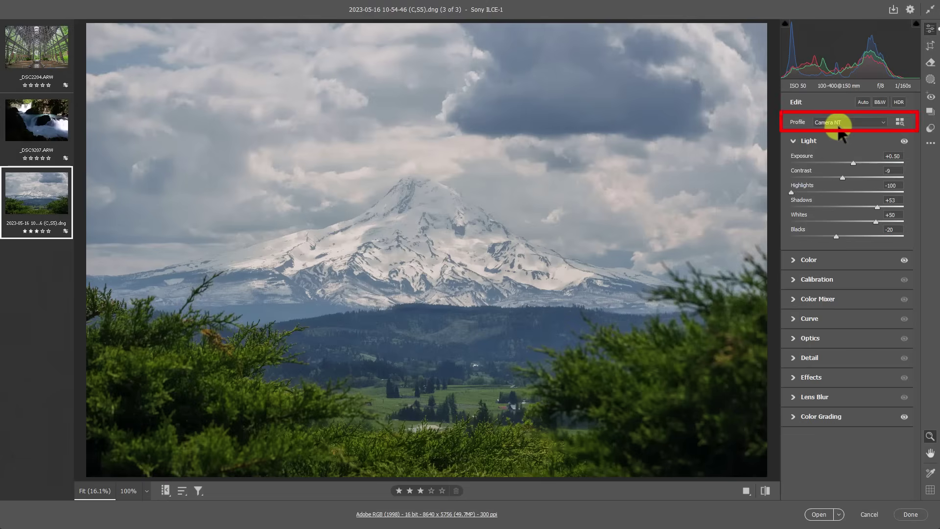
left_click(16, 38)
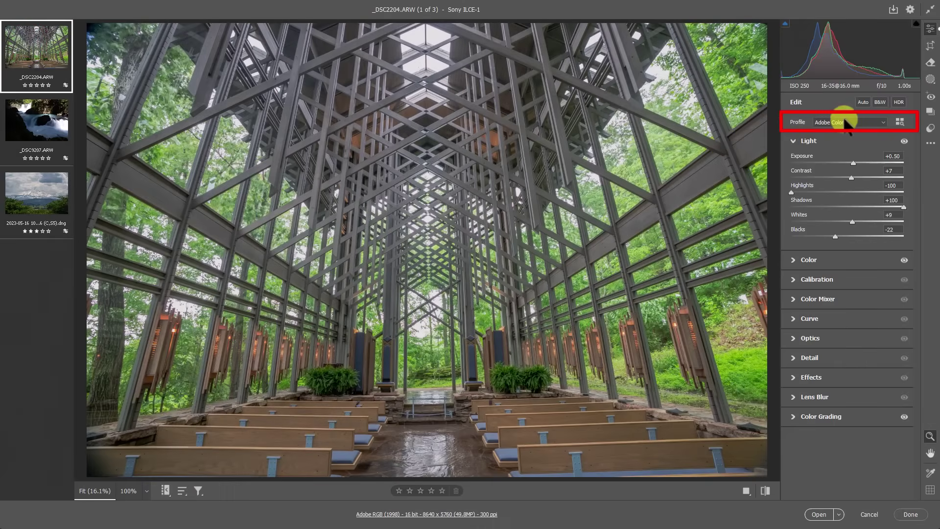
left_click(40, 183)
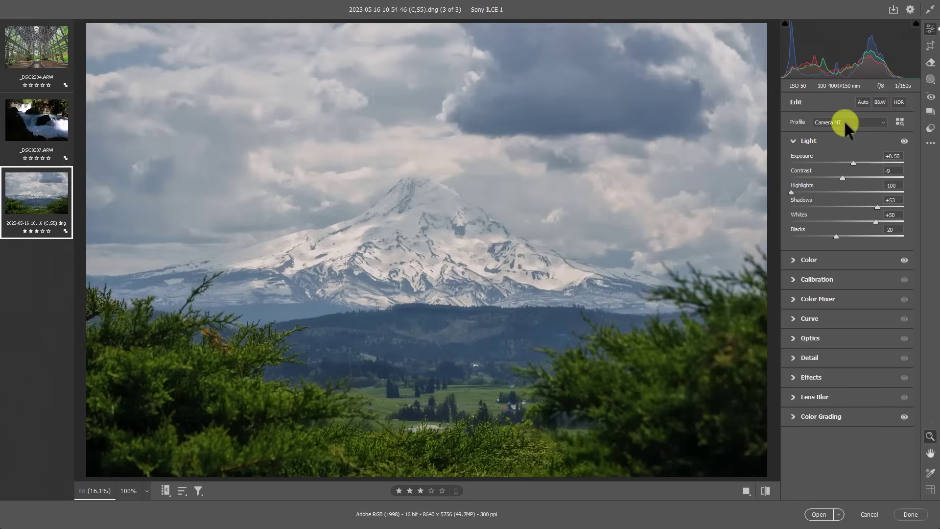
Try the Adobe Color profile, then return to Camera NT
left_click(845, 122)
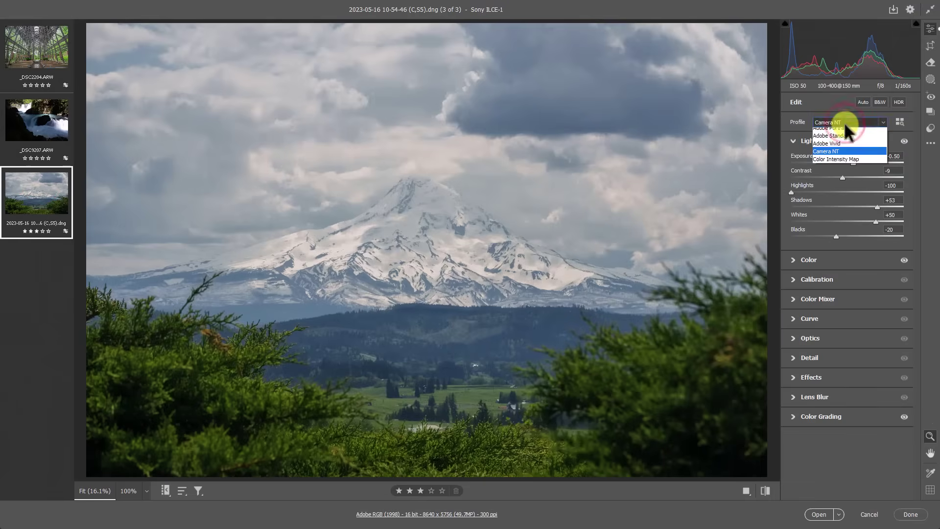
left_click(838, 144)
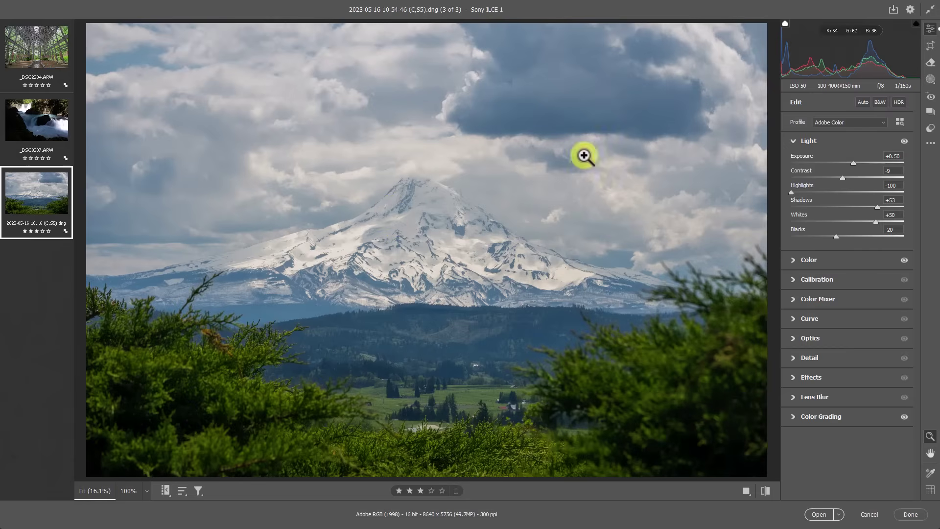
left_click(856, 120)
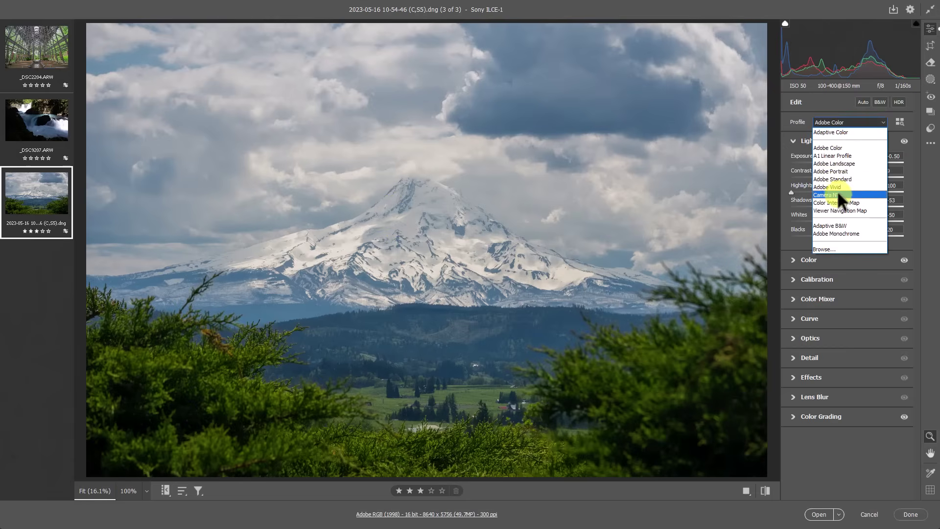
left_click(838, 194)
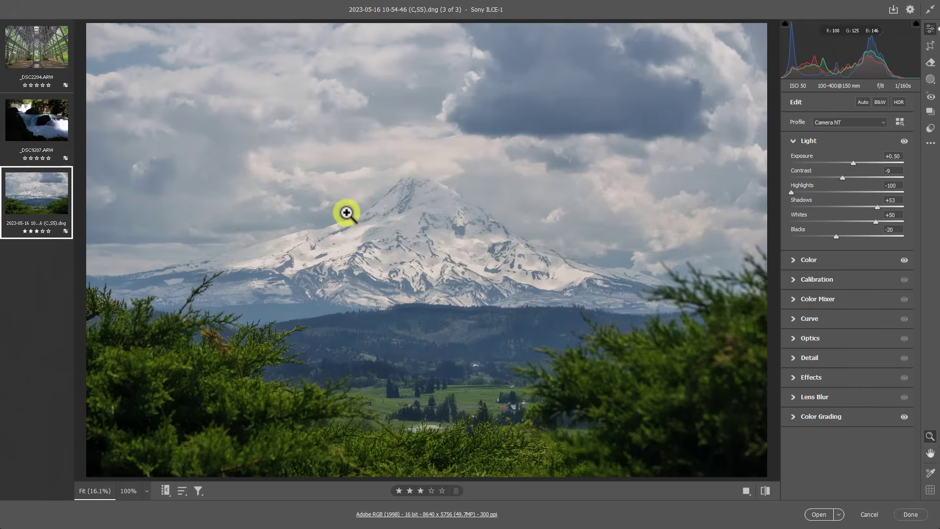
Open _DSC9207.ARW, auto-tone it, and set Highlights -100 and Shadows +100
left_click(54, 123)
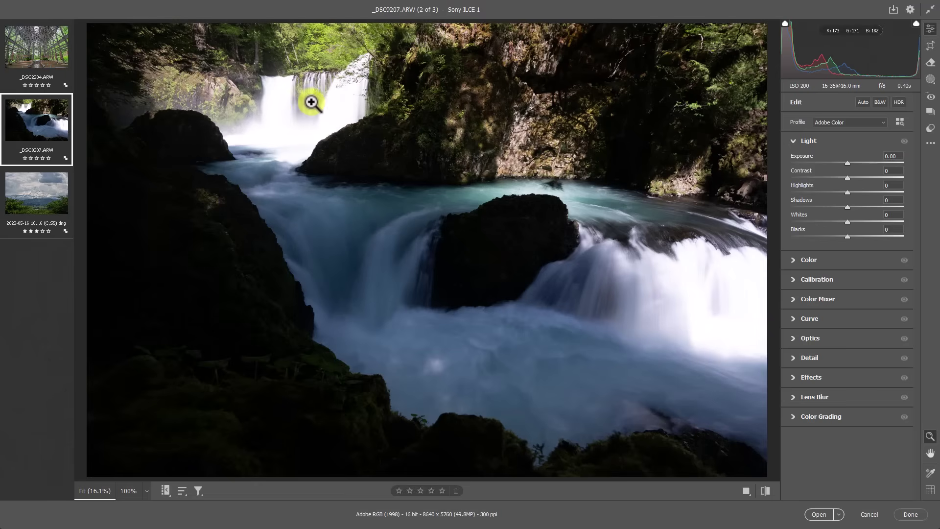
left_click(863, 102)
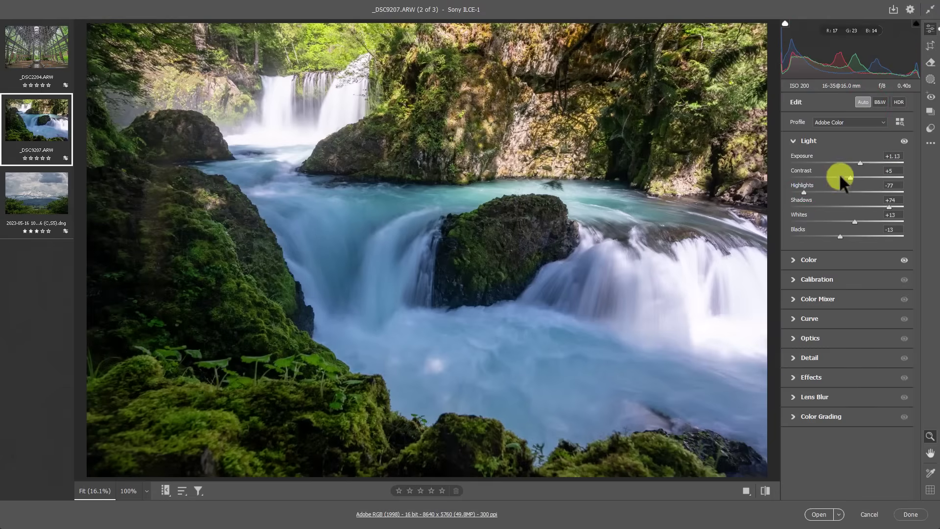
left_click_drag(803, 190, 773, 192)
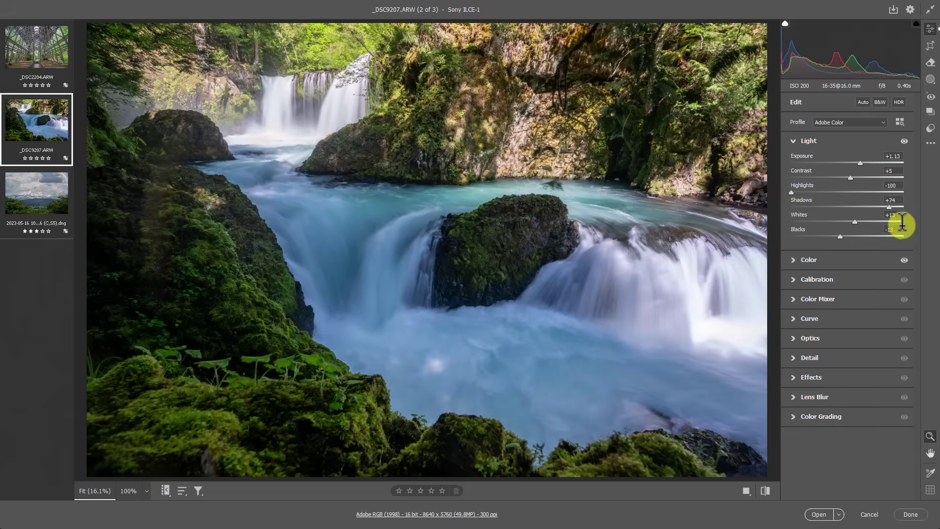
left_click_drag(888, 207, 917, 204)
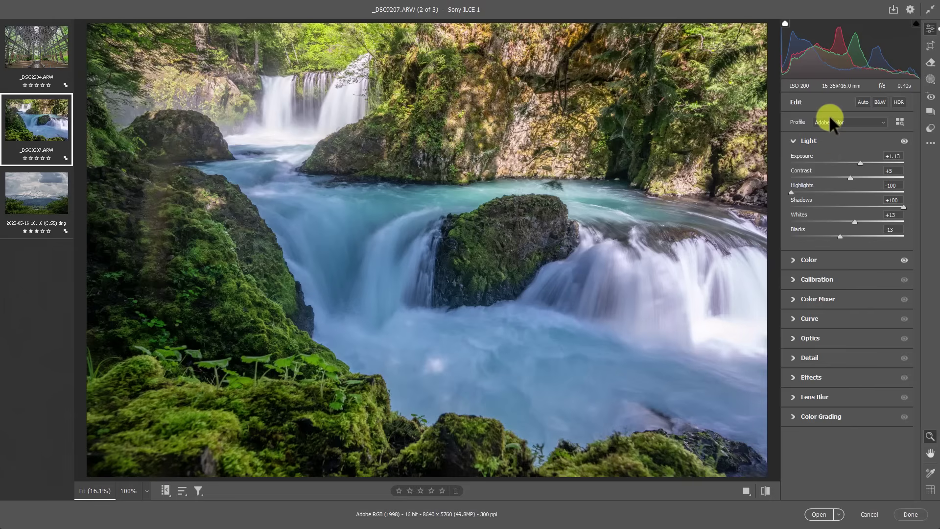
Lower midtones luminance to -56 and highlights luminance, compare without grading, settle around -47
left_click(791, 416)
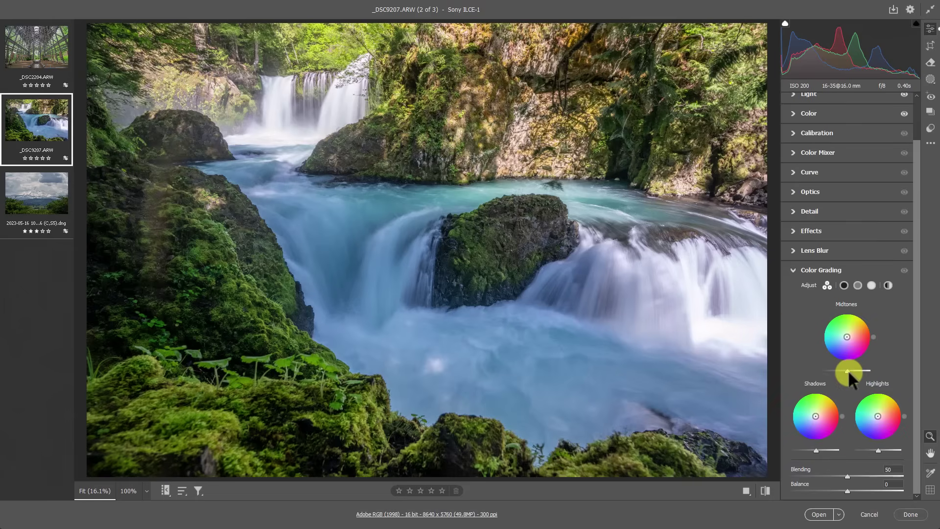
left_click_drag(846, 368, 833, 367)
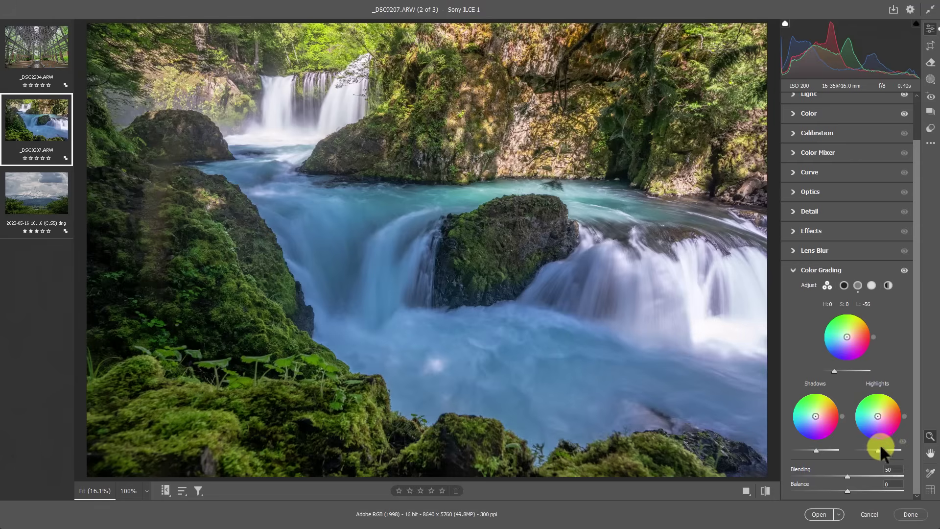
left_click_drag(878, 446, 827, 440)
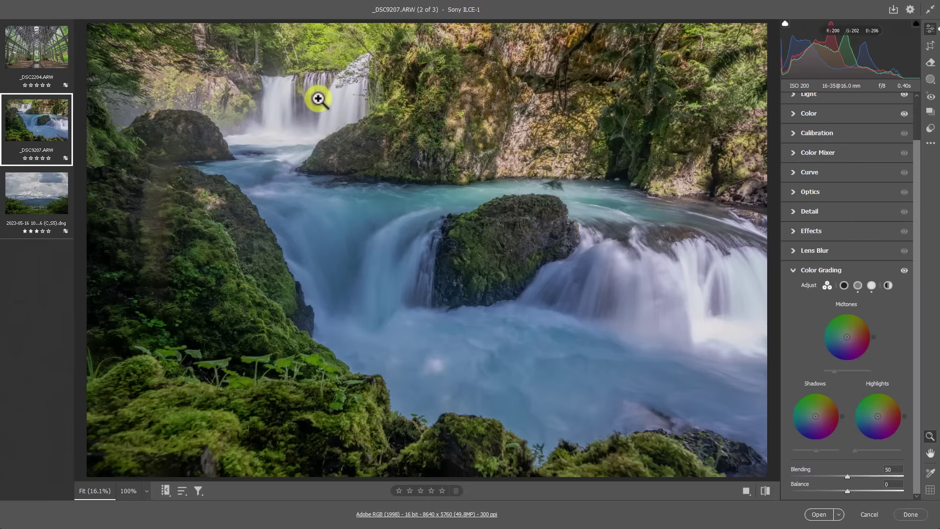
left_click(904, 269)
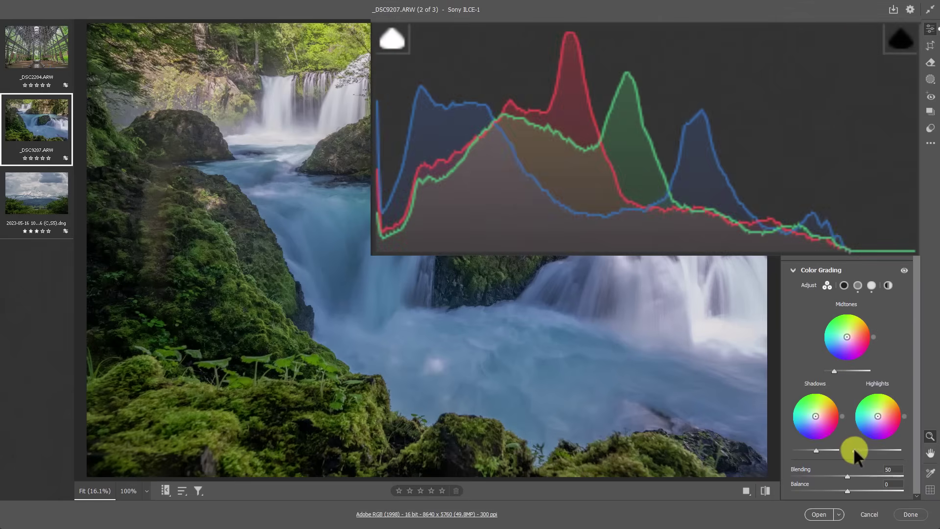
mouse_move(853, 447)
left_mouse_down()
mouse_move(892, 440)
mouse_move(850, 442)
left_mouse_up()
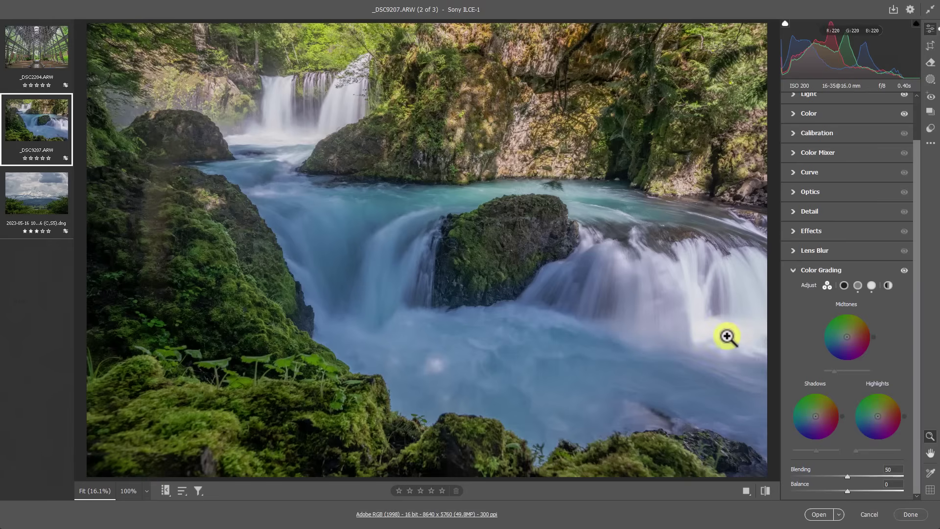
left_click_drag(855, 449, 858, 450)
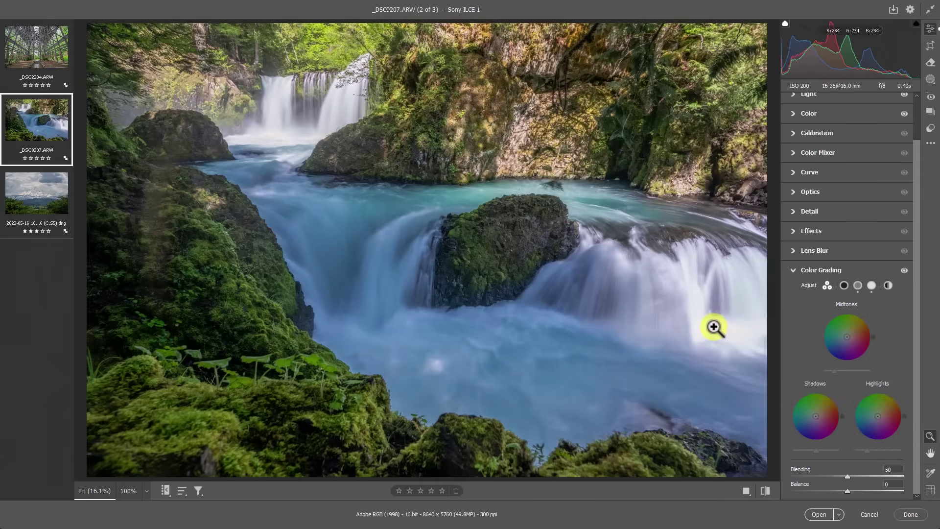
scroll(805, 183, "up", 2)
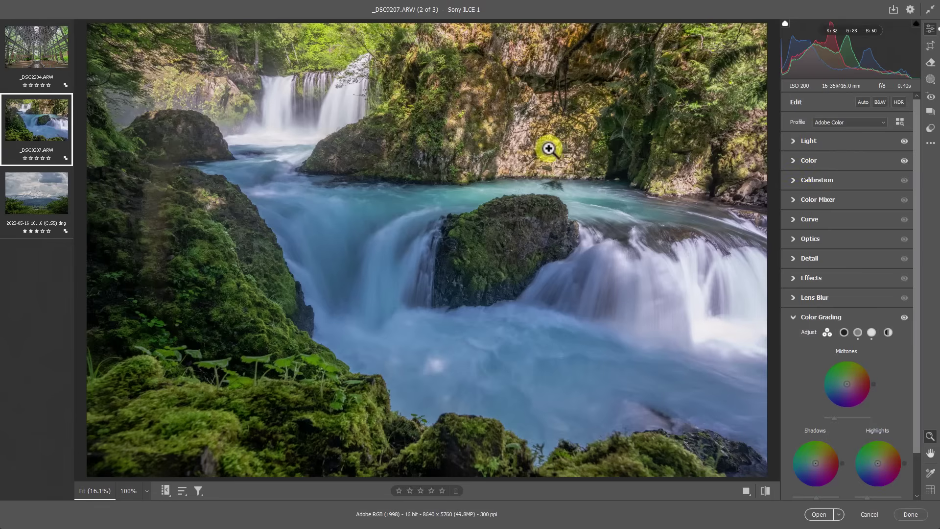
Switch the waterfall photo to Camera NT and hide Color Grading to compare
left_click(832, 122)
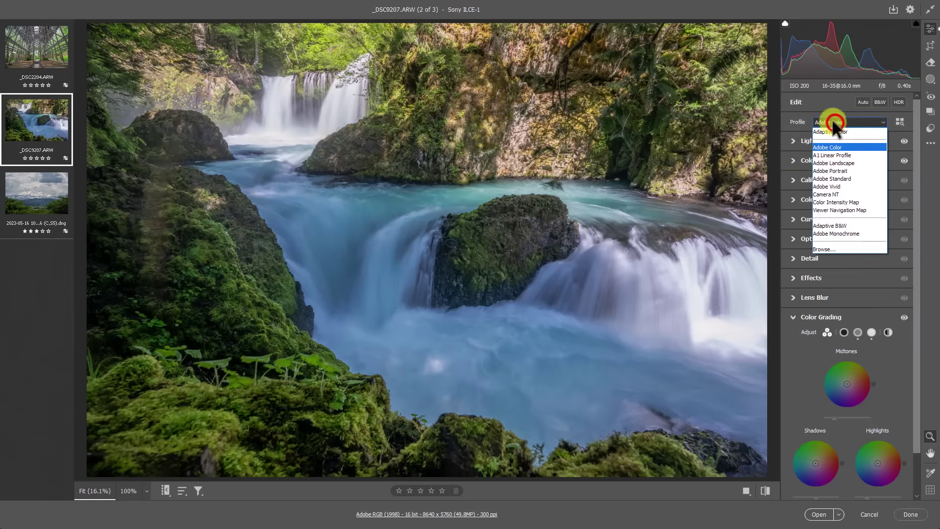
left_click(845, 194)
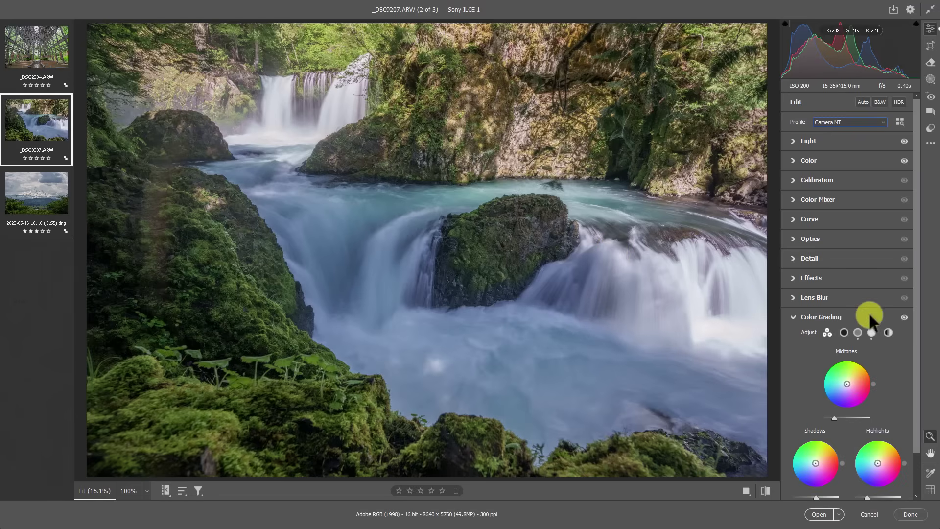
left_click(904, 316)
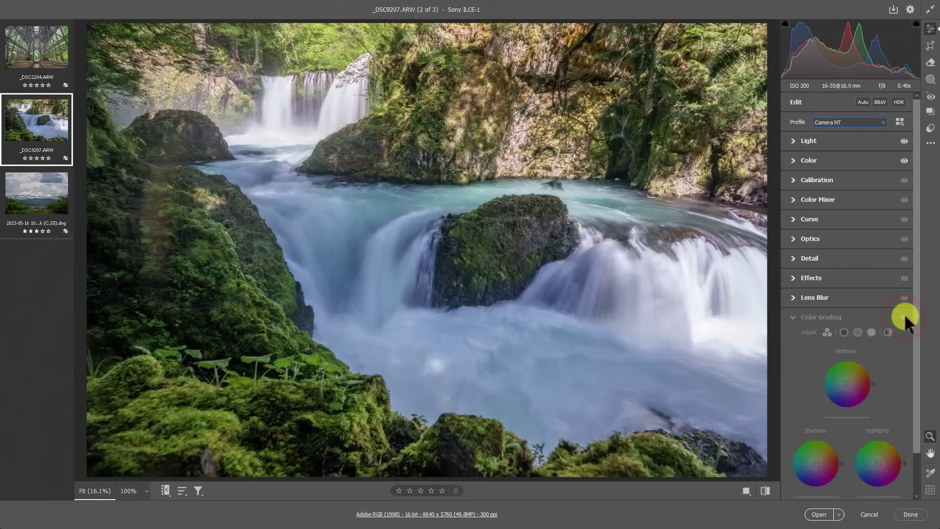
Re-enable Color Grading and save a snapshot named 'no linear'
left_click(904, 317)
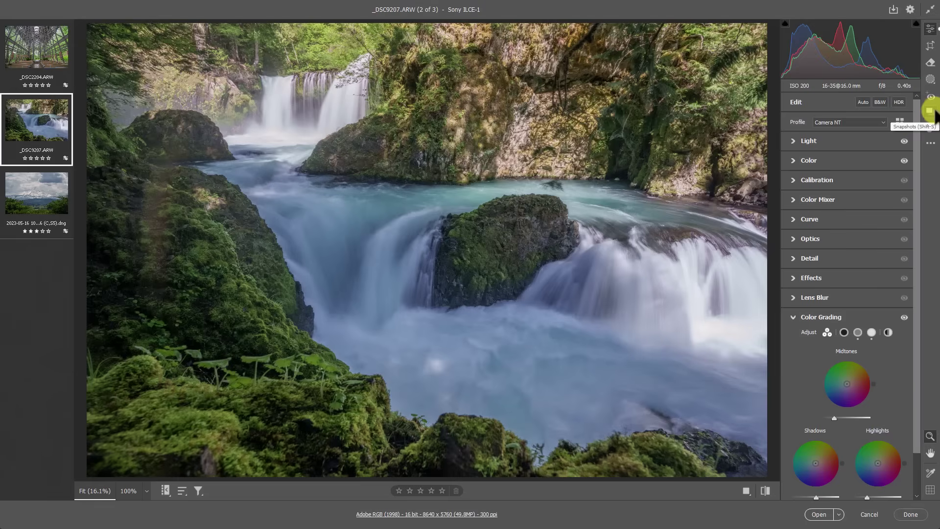
left_click(932, 112)
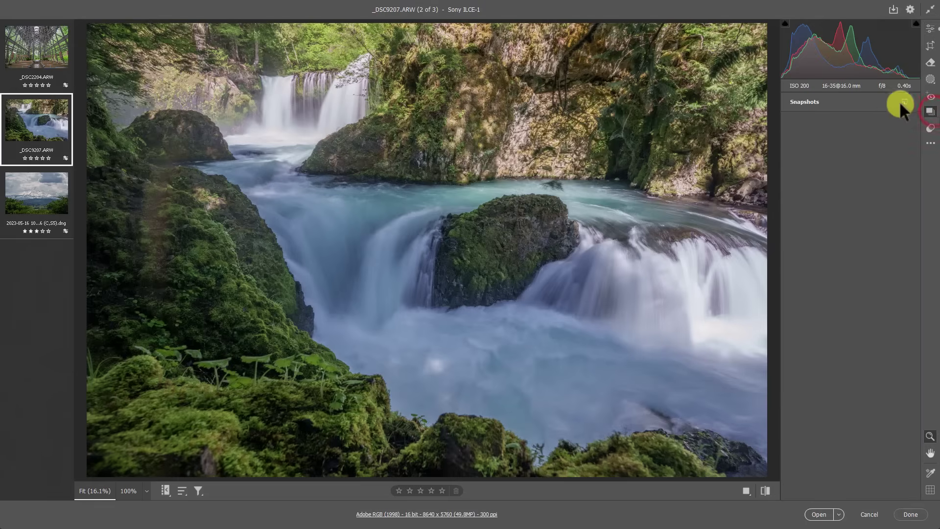
left_click(906, 102)
type("no linear")
key("Return")
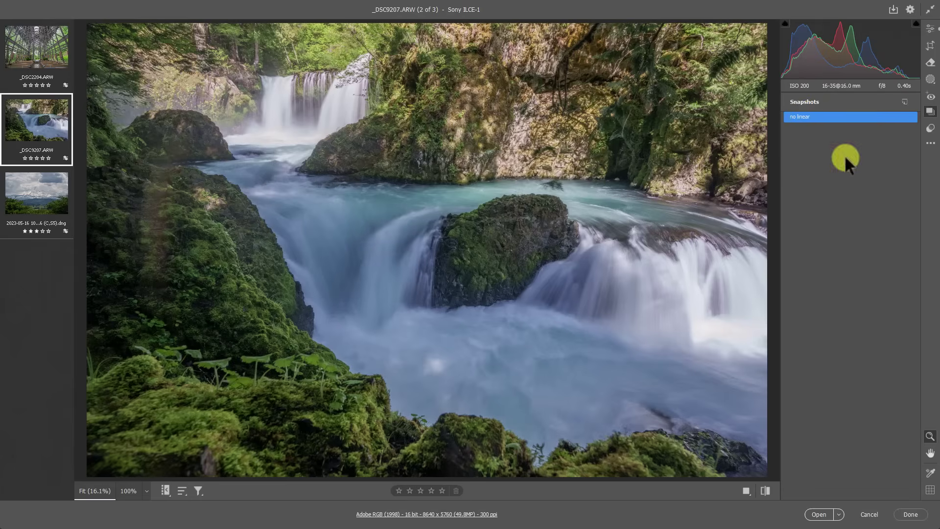
Reset the waterfall photo to its original settings and apply the A1 Linear Profile
left_click(930, 29)
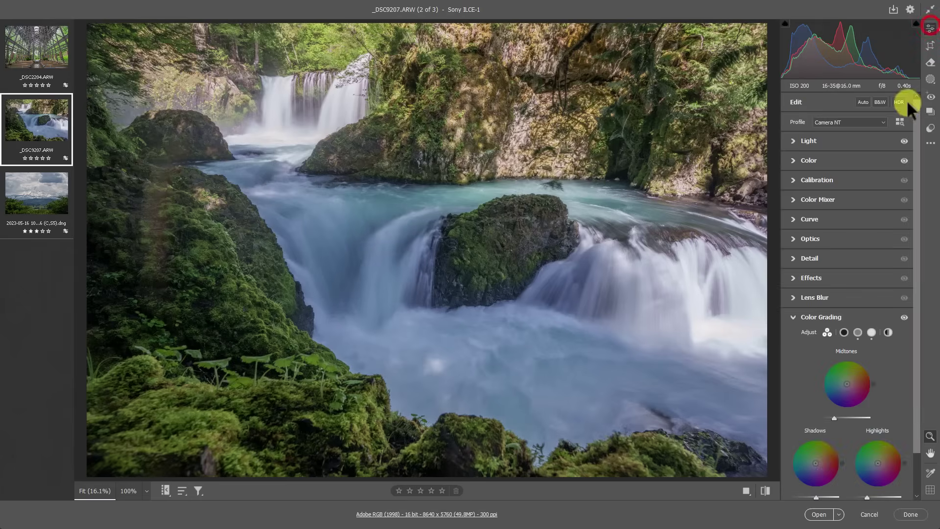
left_click(930, 143)
left_click(885, 156)
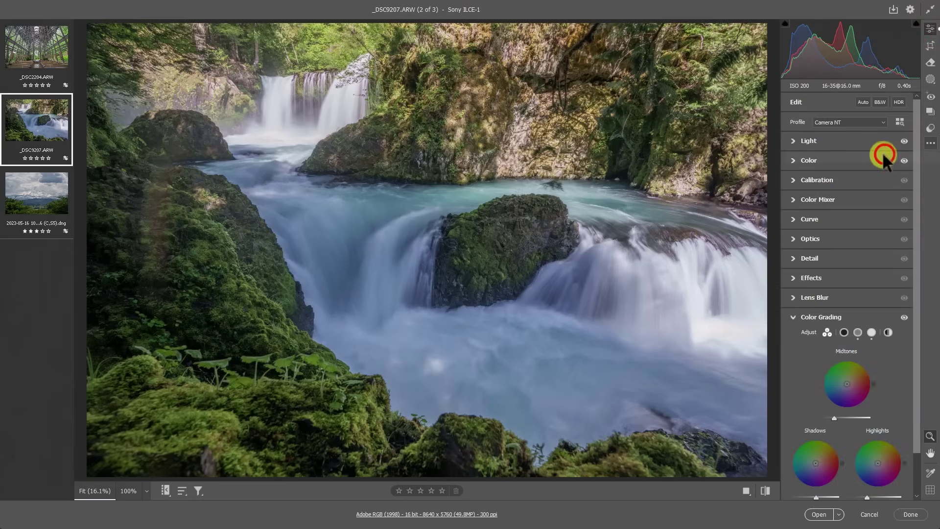
left_click(883, 121)
left_click(868, 156)
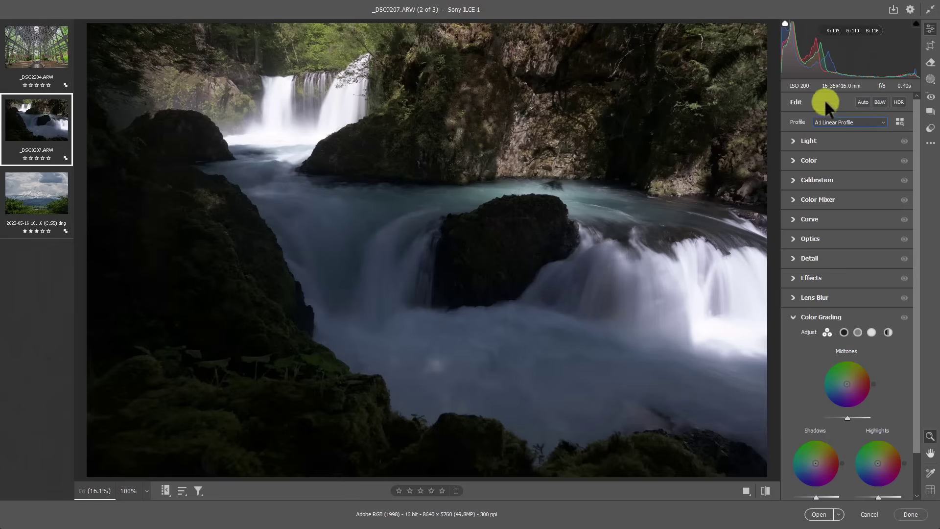
Auto-tone, then set Highlights -88, Shadows +100 and raise Exposure slightly
left_click(792, 142)
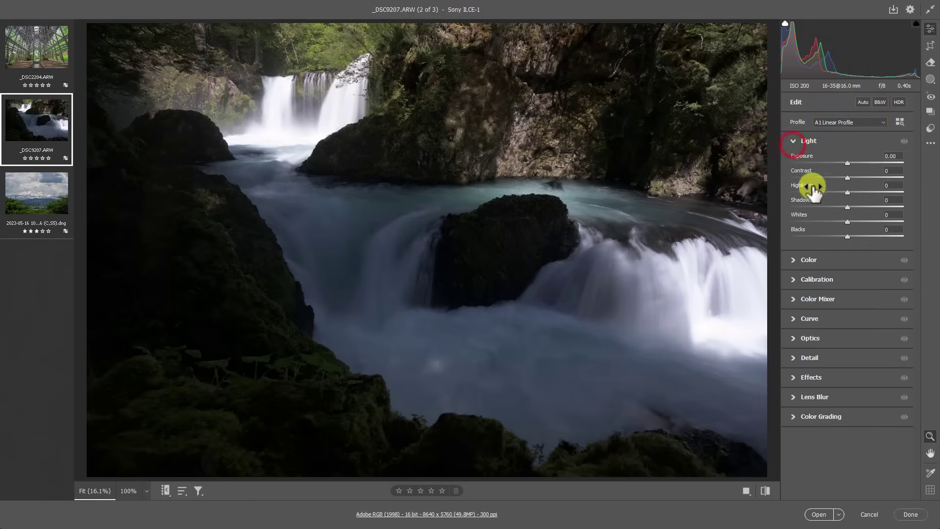
left_click(862, 100)
mouse_move(810, 192)
left_mouse_down()
mouse_move(782, 189)
mouse_move(797, 191)
left_mouse_up()
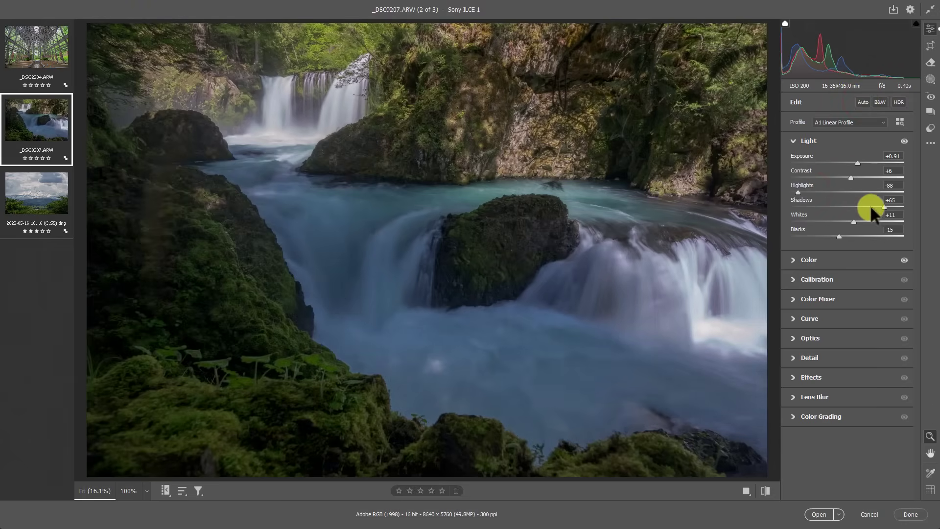
left_click_drag(883, 207, 909, 202)
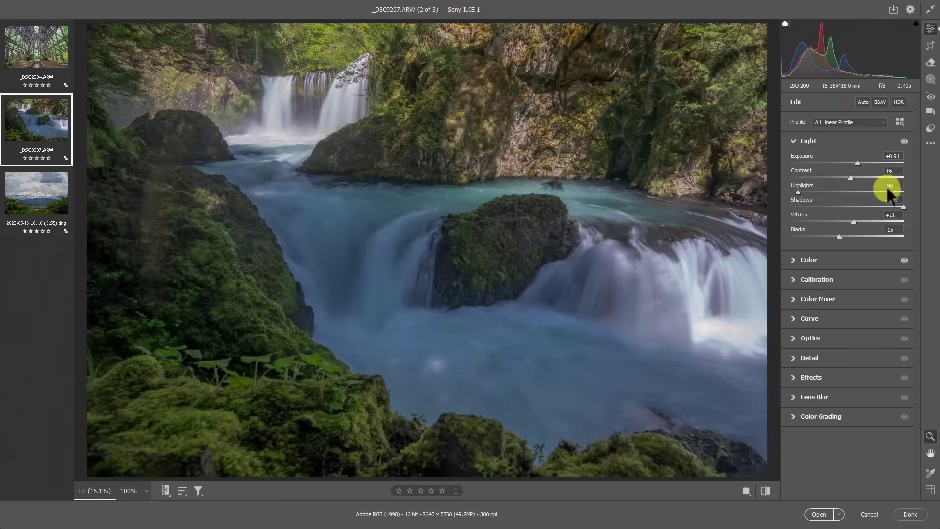
left_click_drag(858, 162, 862, 160)
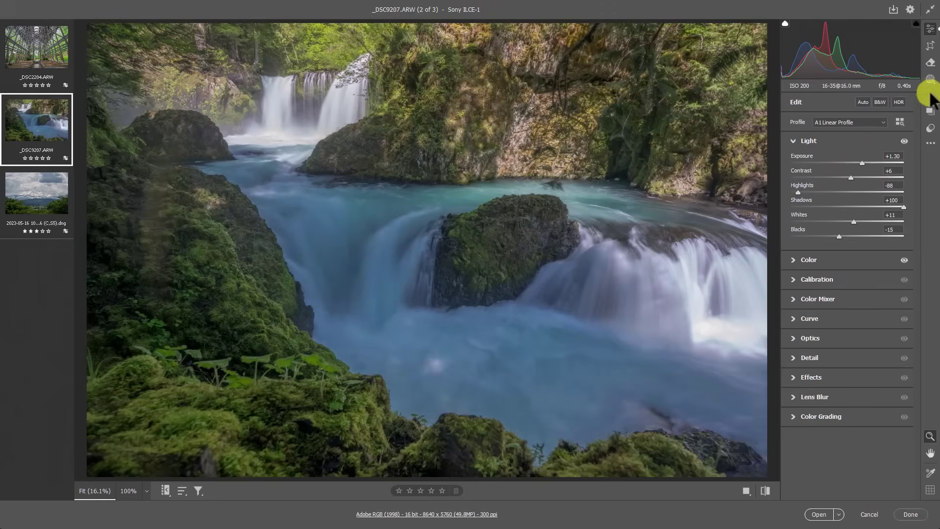
Darken Color Grading highlights luminance and ease midtones luminance to -33
left_click(929, 111)
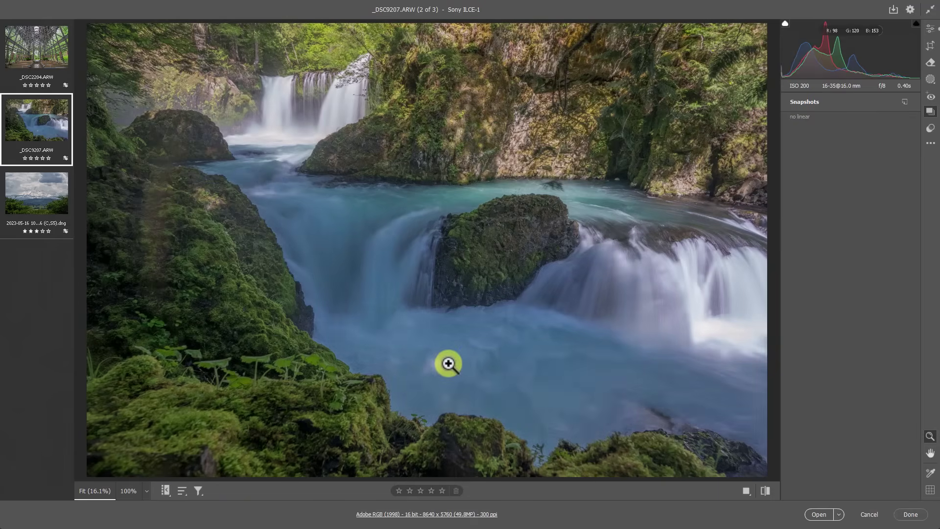
left_click(929, 28)
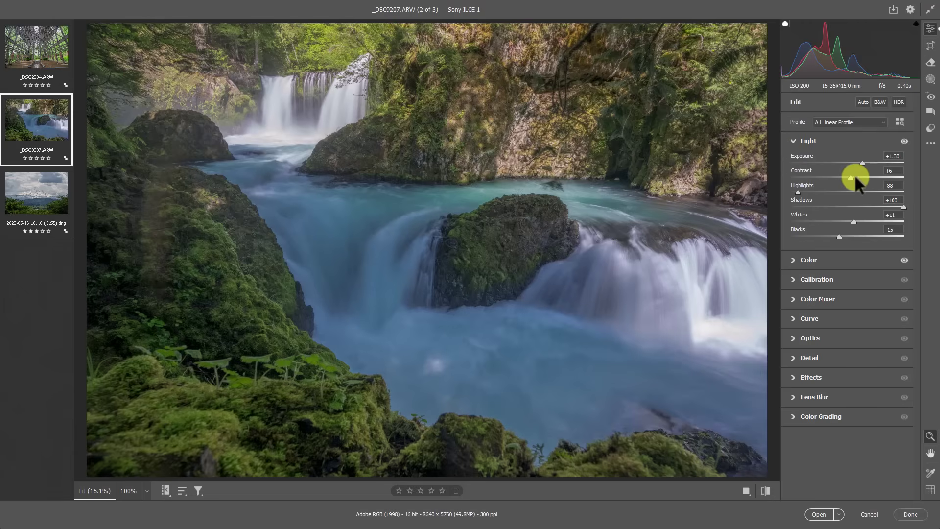
left_click(793, 414)
left_click_drag(848, 371, 833, 371)
mouse_move(878, 450)
left_mouse_down()
mouse_move(853, 446)
mouse_move(866, 443)
left_mouse_up()
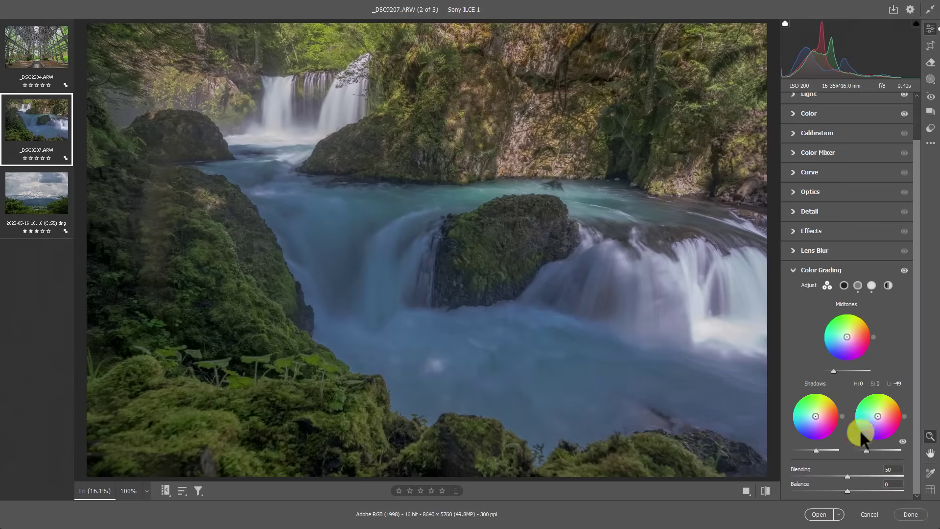
left_click(841, 367)
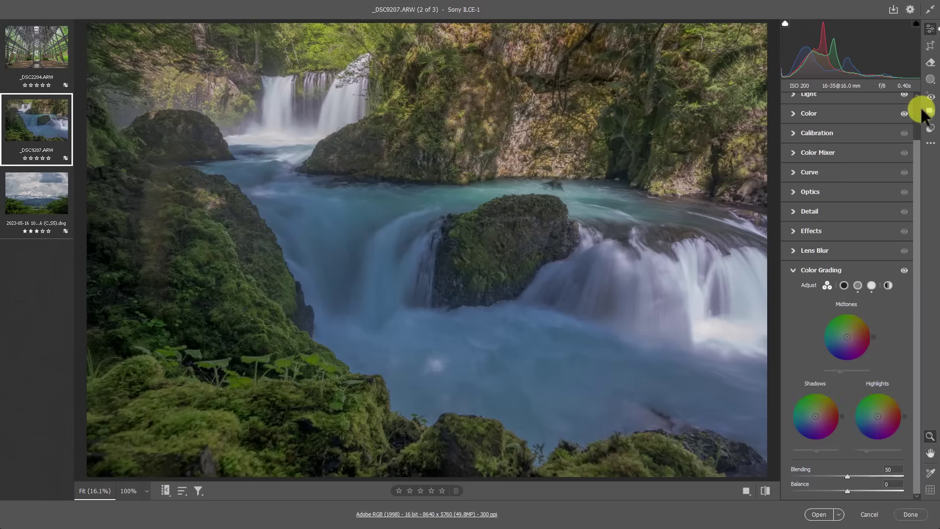
Load the 'no linear' snapshot to compare with the linear edit
scroll(881, 144, "up", 2)
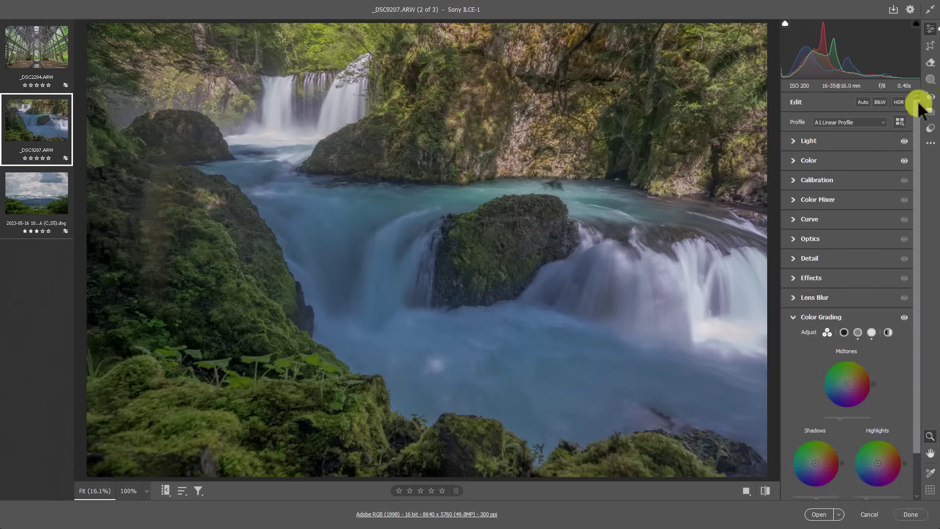
left_click(930, 112)
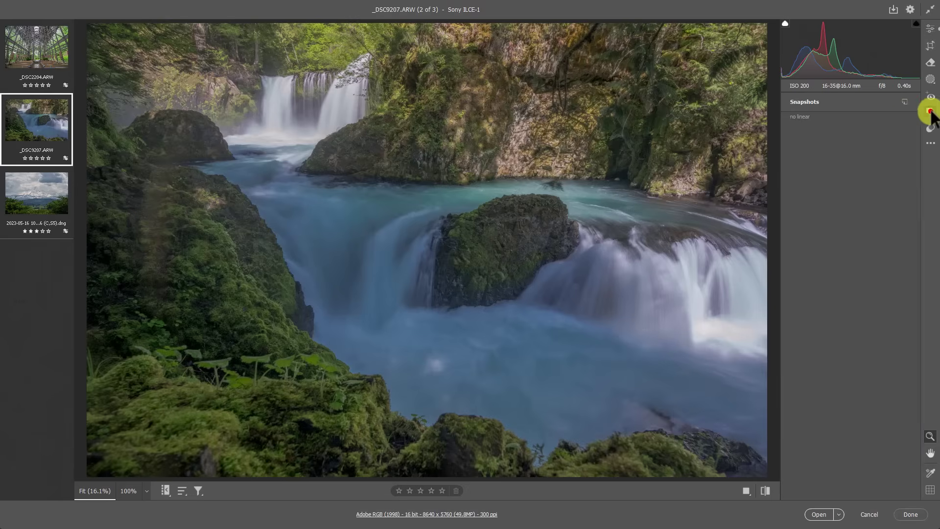
left_click(817, 113)
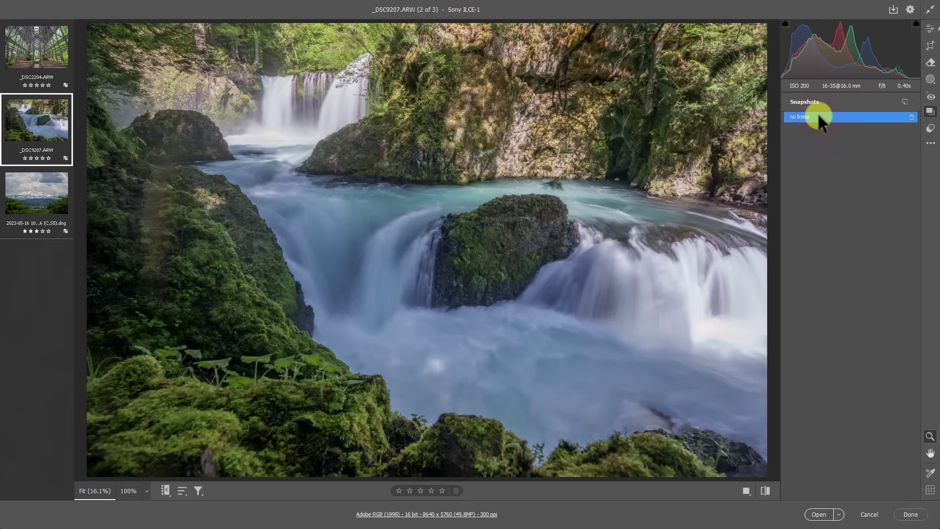
left_click(930, 28)
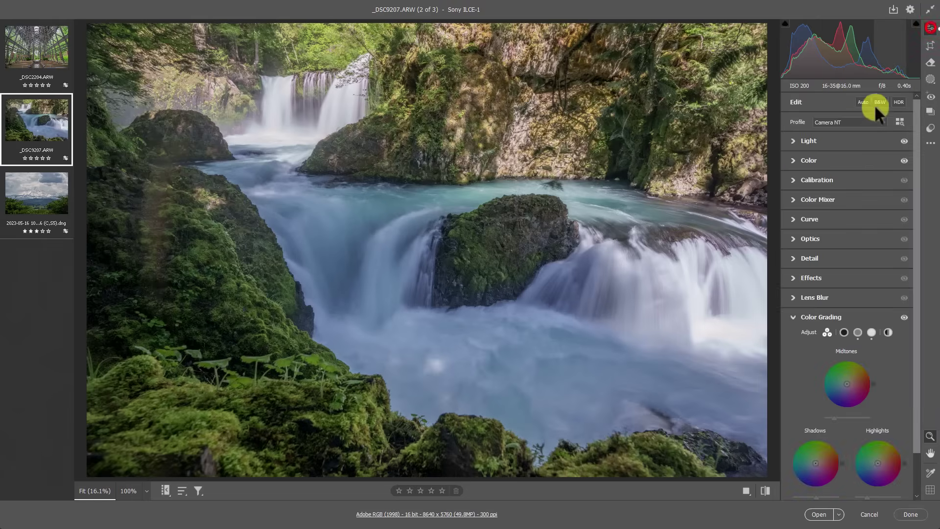
Choose Adobe Color over Adobe Landscape and raise Color Grading shadows luminance
left_click(839, 119)
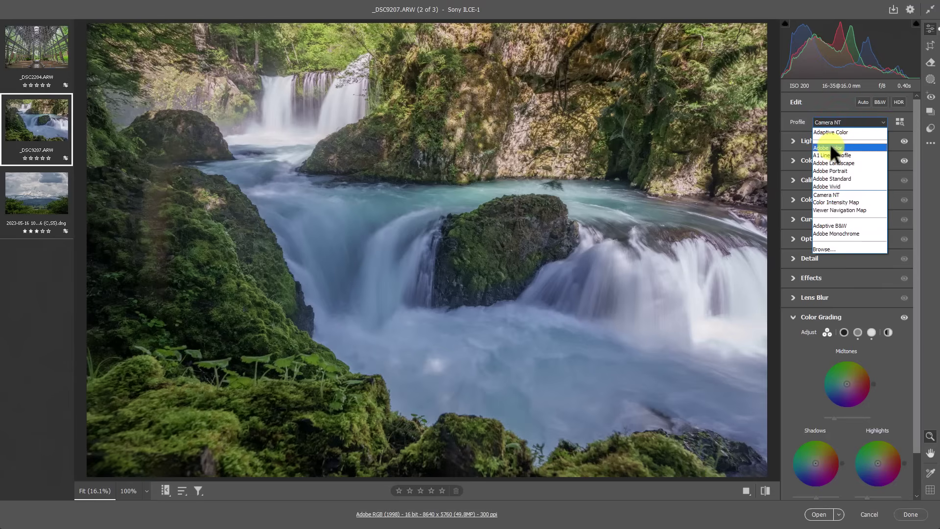
left_click(830, 147)
left_click(847, 121)
left_click(829, 120)
left_click(828, 120)
left_click(826, 143)
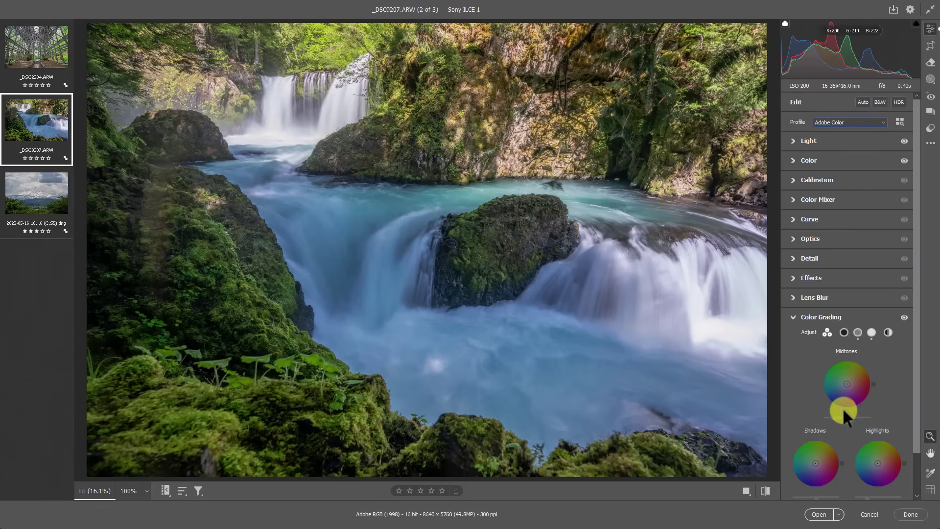
left_click_drag(813, 445, 836, 445)
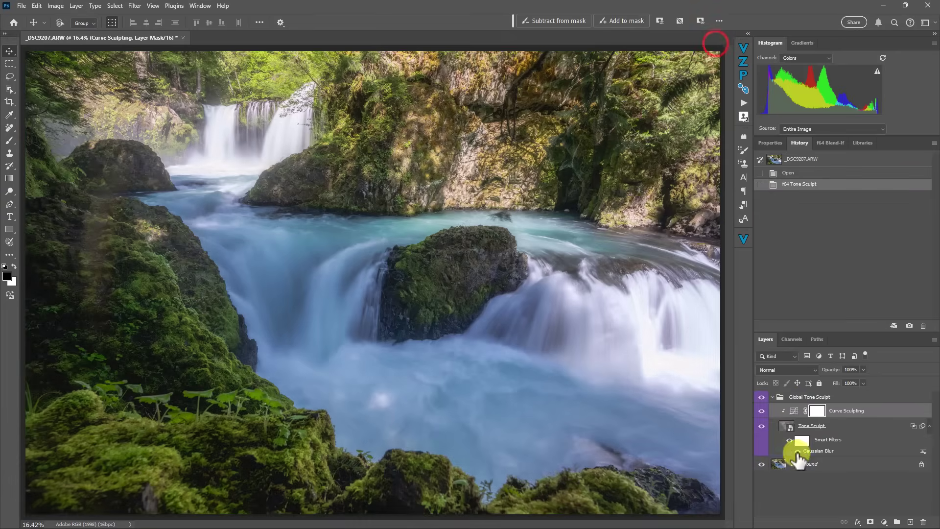
Reshape the Curve Sculpting curve: lower the upper point and raise a middle point into a wavy S-bump
left_click(794, 410)
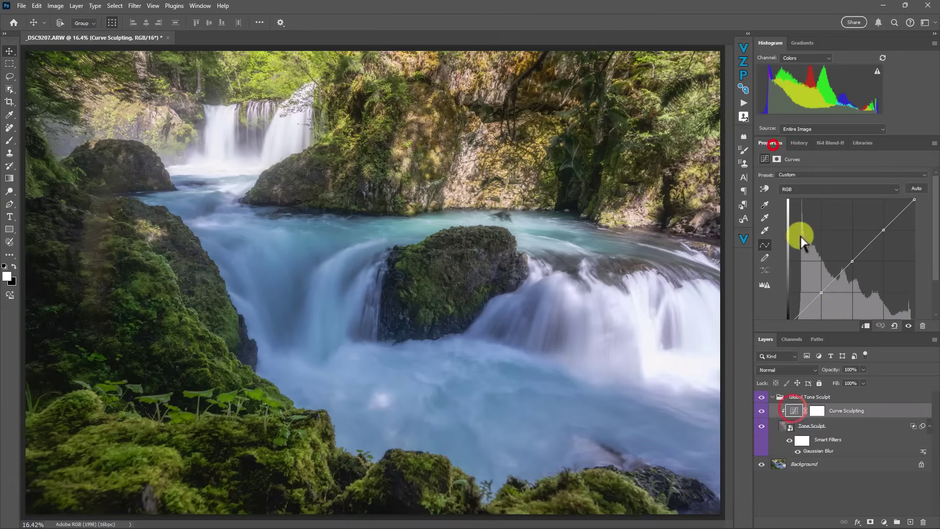
left_click_drag(818, 294, 825, 312)
mouse_move(850, 255)
left_mouse_down()
mouse_move(886, 258)
mouse_move(892, 273)
mouse_move(845, 245)
mouse_move(850, 251)
left_mouse_up()
left_click(826, 304)
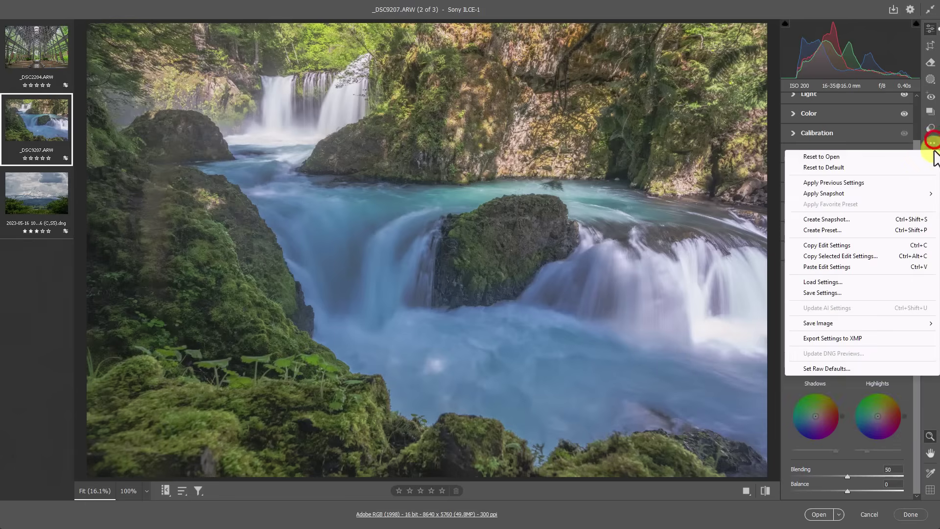
left_click(835, 167)
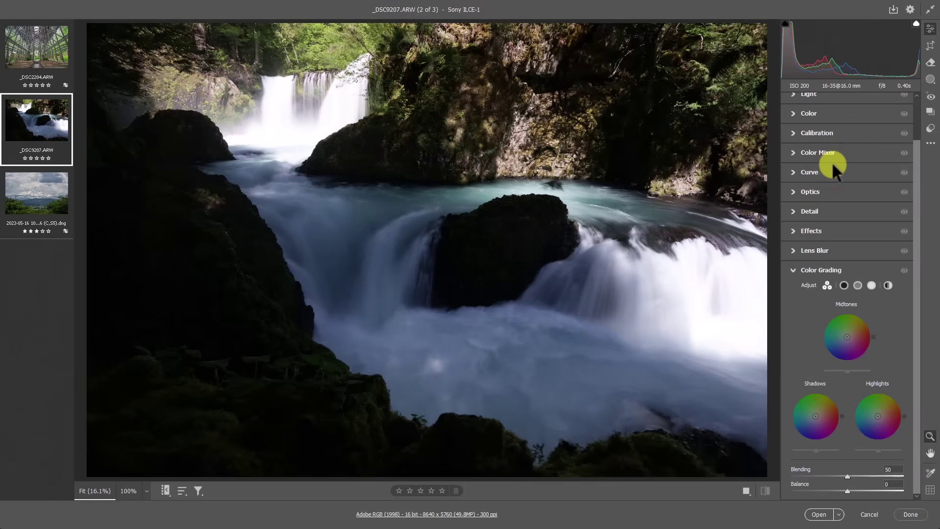
left_click(932, 145)
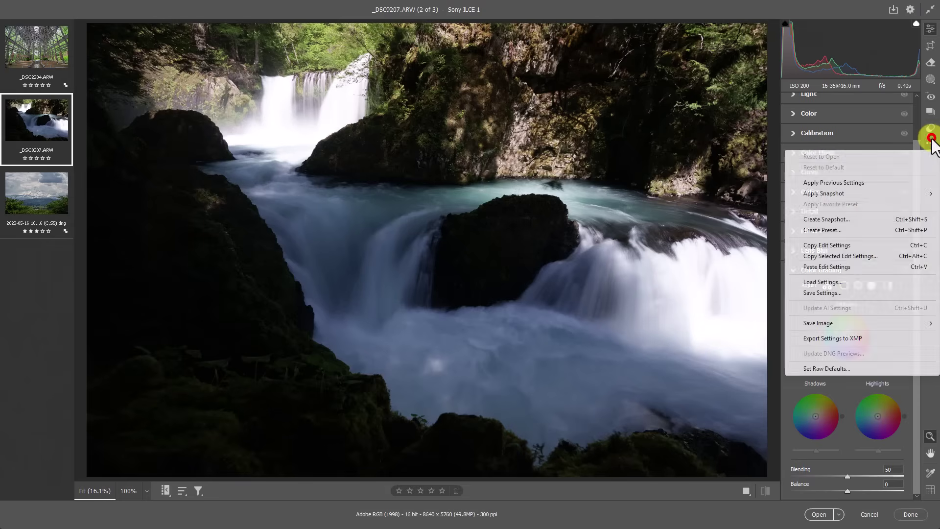
left_click(857, 143)
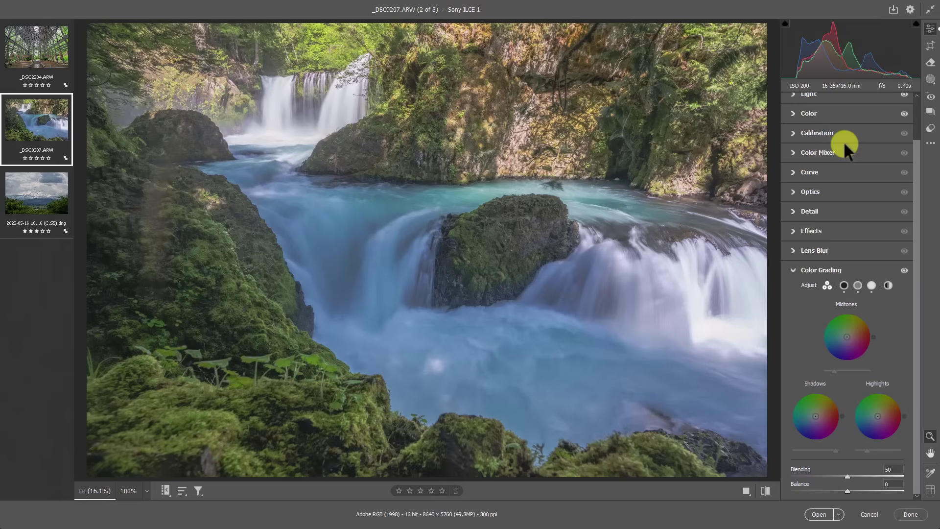
Collapse the Color Grading section to reveal the profile and editing sections list
left_click(794, 270)
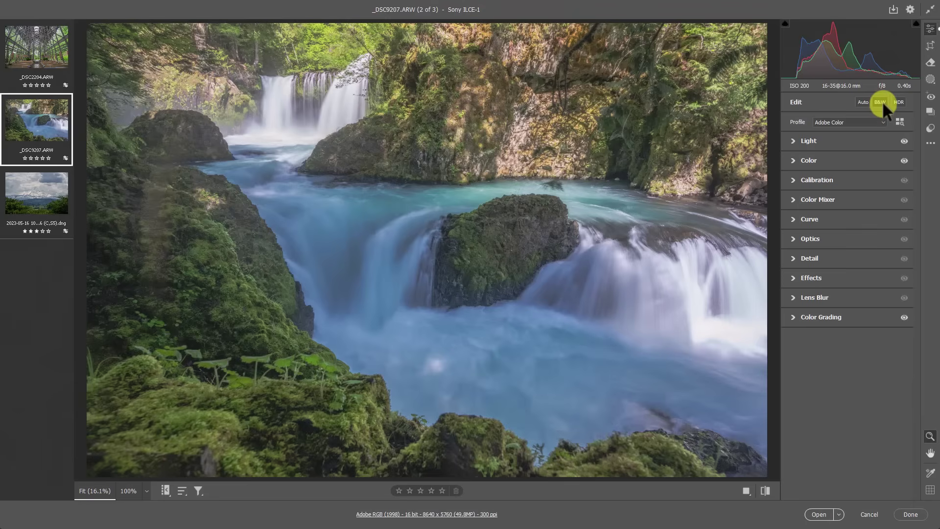
Convert the photo to black and white on Adobe Monochrome, glancing at the B&W Mixer sliders
left_click(880, 102)
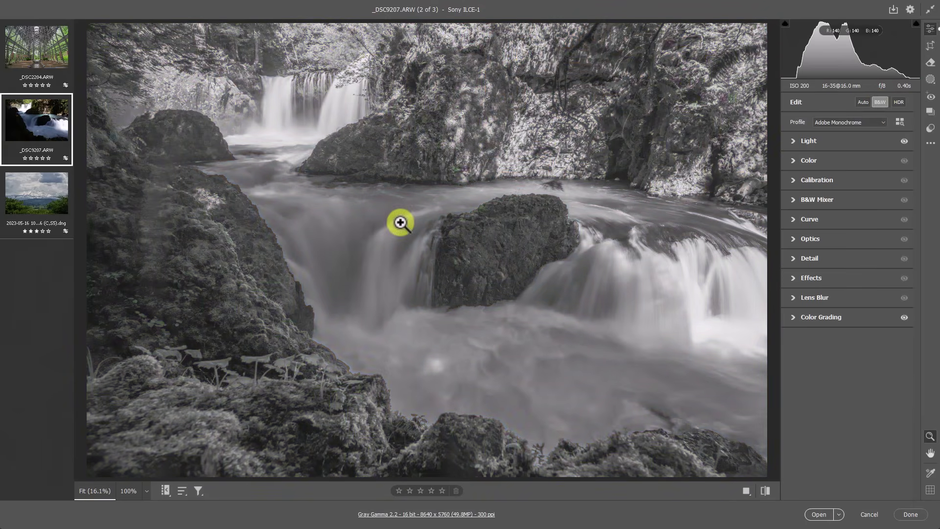
left_click(793, 199)
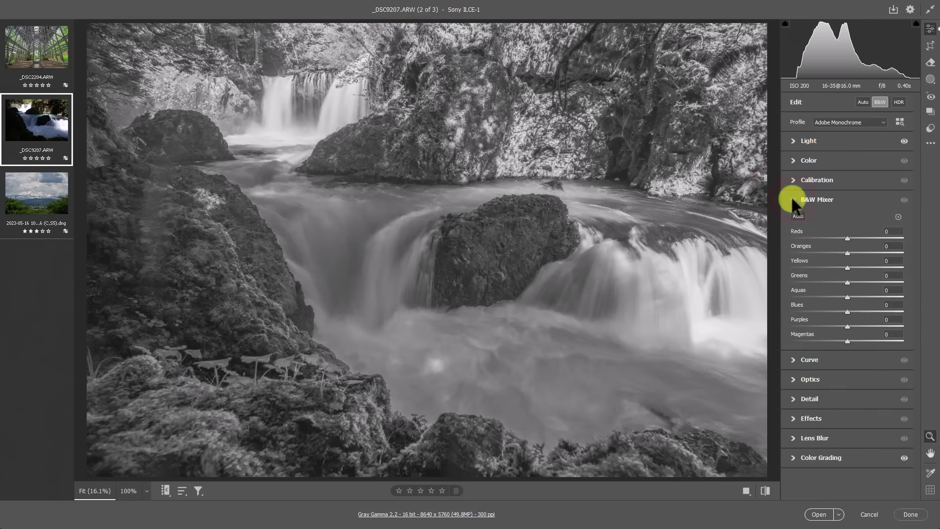
left_click(793, 198)
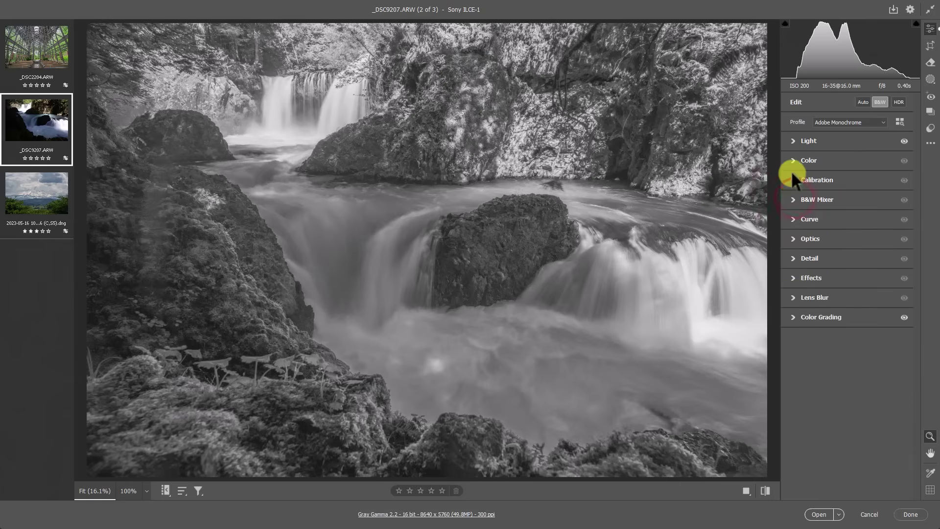
Set Calibration Red Primary Saturation to +37 and Hue to +21, then fold Calibration away
left_click(793, 180)
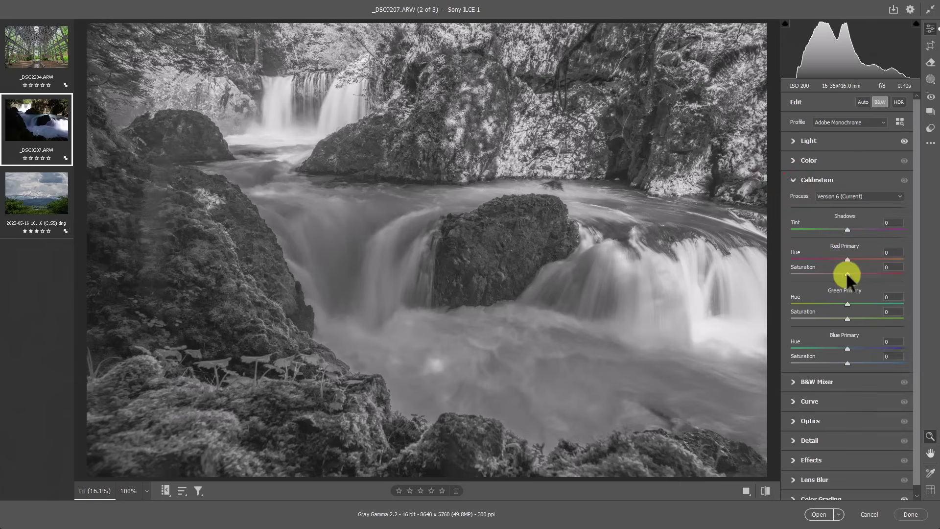
left_click_drag(907, 271, 853, 259)
left_click_drag(773, 254, 859, 257)
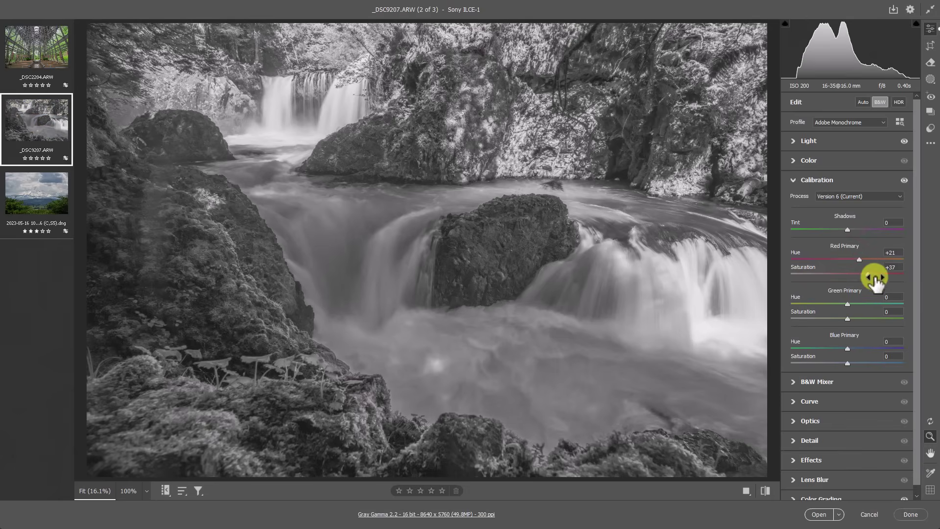
left_click(867, 274)
left_click(792, 178)
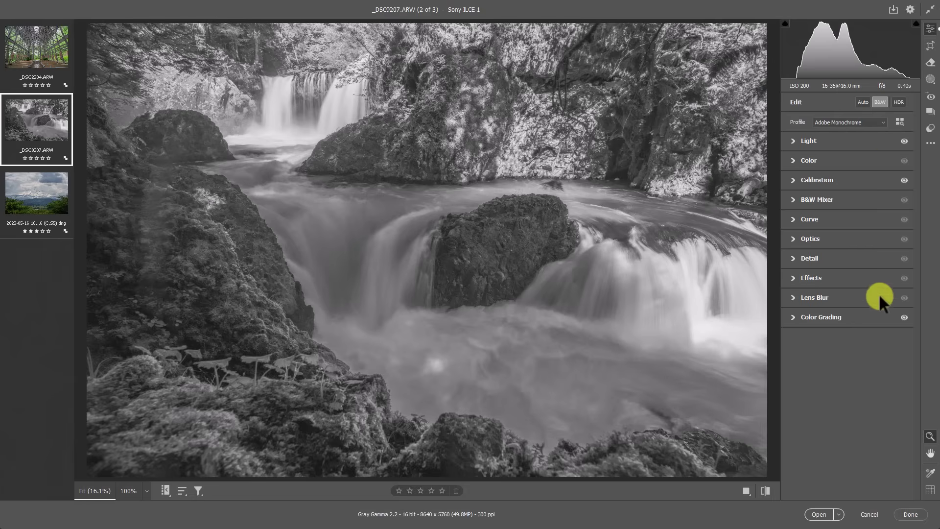
Reset all Color Grading wheels to neutral and switch B&W off, back to Adobe Color
left_click(873, 322)
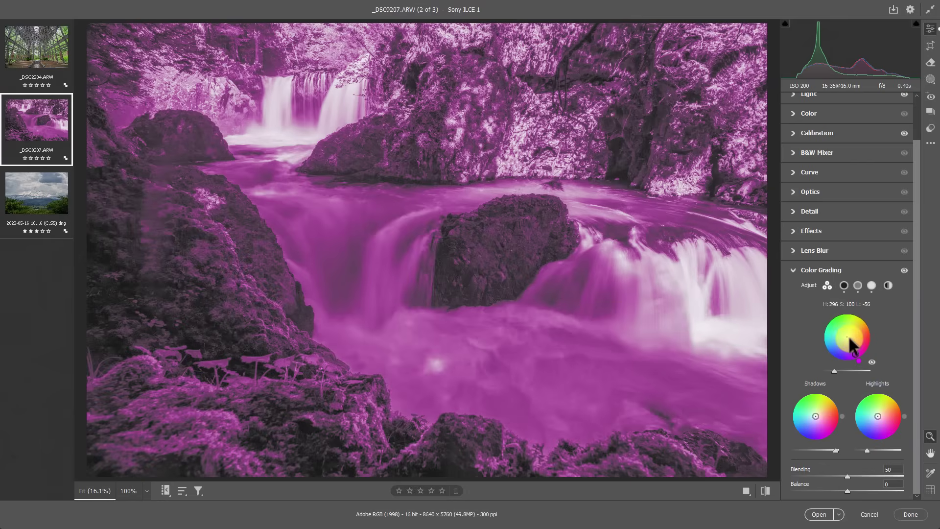
left_click(872, 283)
scroll(836, 263, "up", 3)
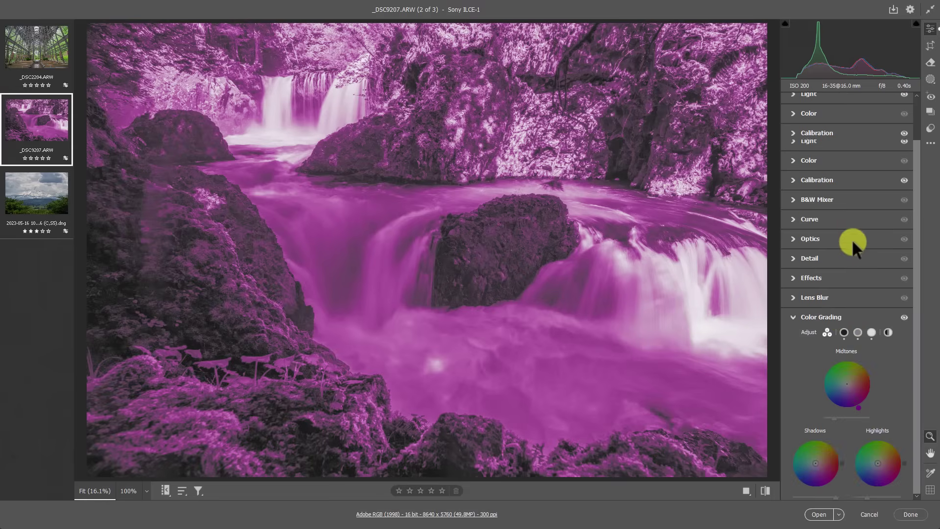
double_click(882, 312)
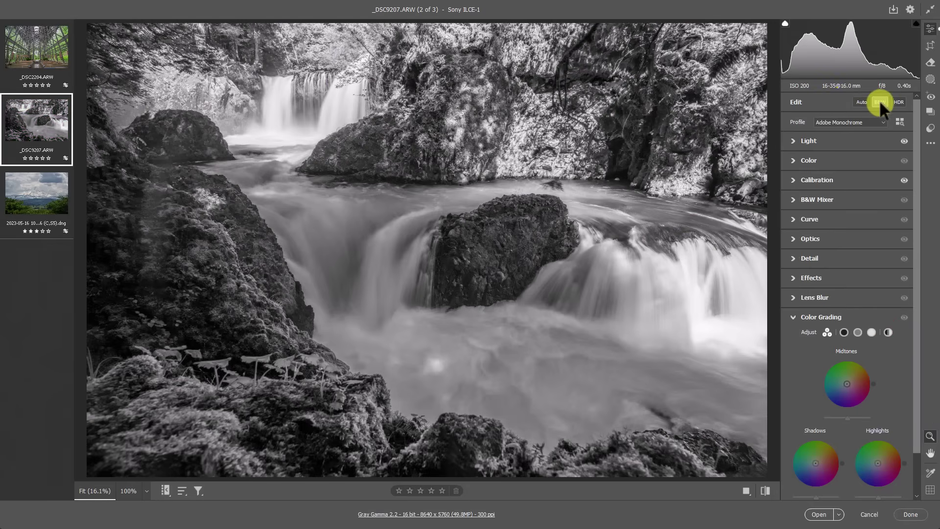
left_click(879, 102)
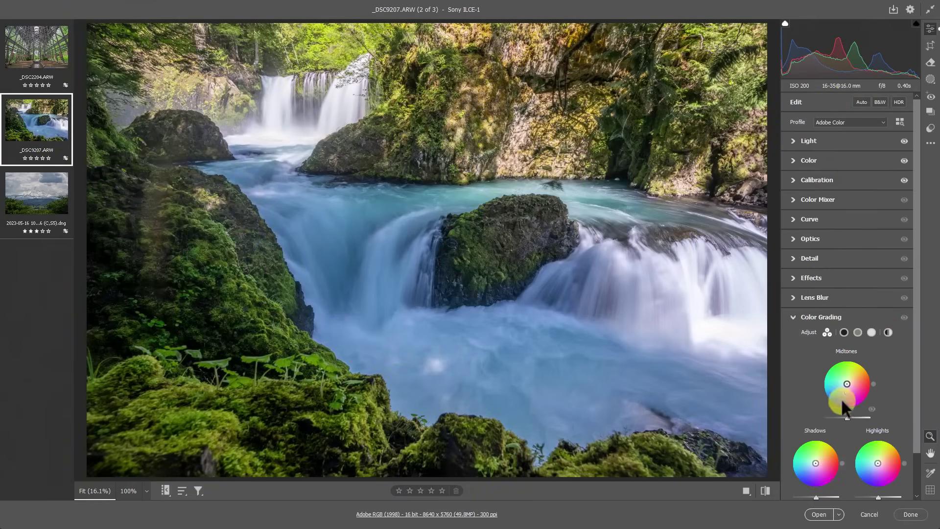
Drop Color Grading highlight luminance to -100 and settle Blacks at -37 after trying -61
left_click_drag(877, 496, 815, 490)
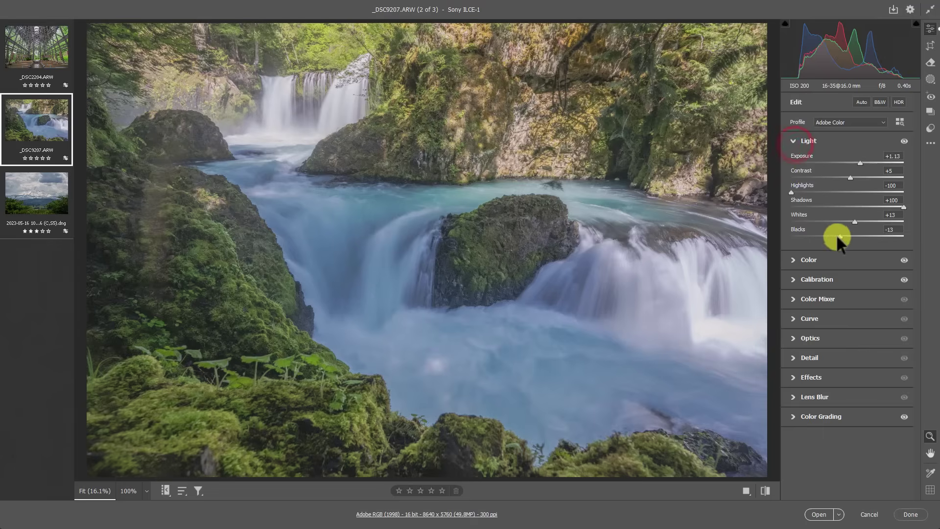
left_click_drag(836, 233, 755, 239)
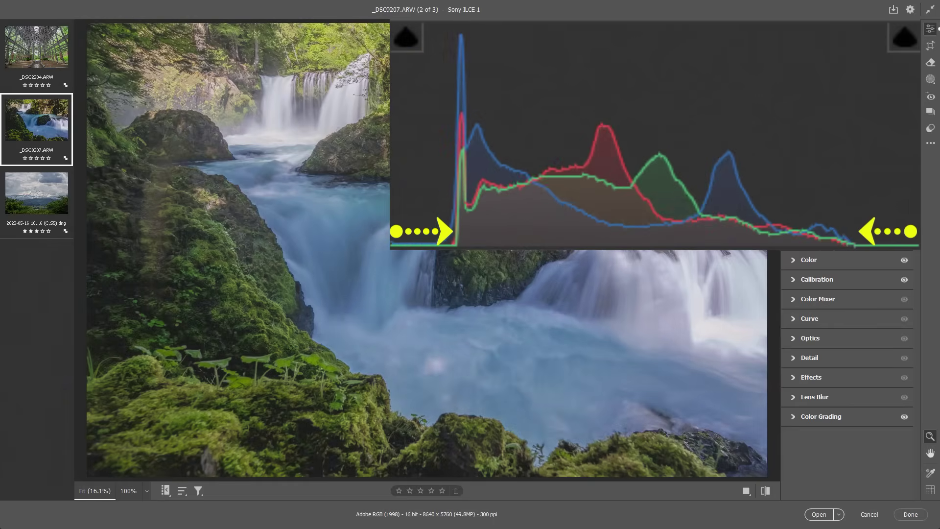
left_click_drag(822, 231, 822, 234)
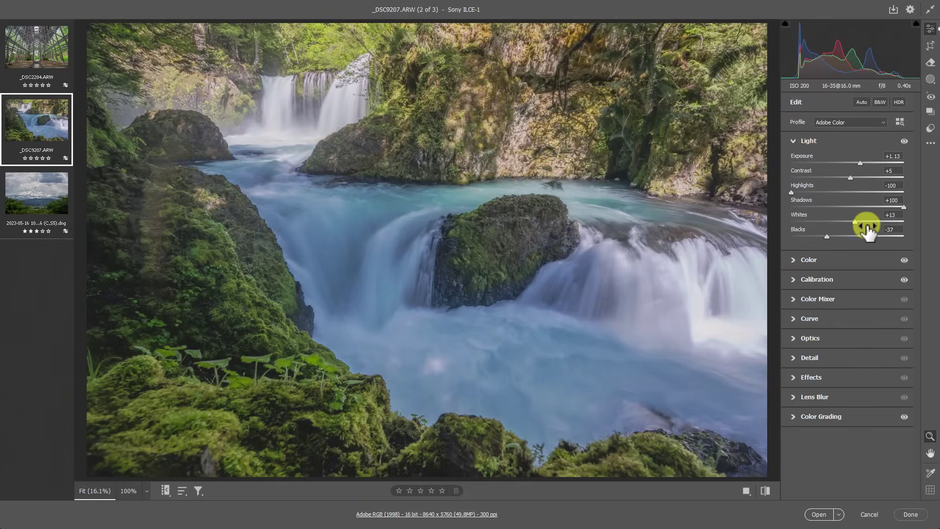
Expand Color Grading and set the Highlights luminance slider to -31
left_click(792, 419)
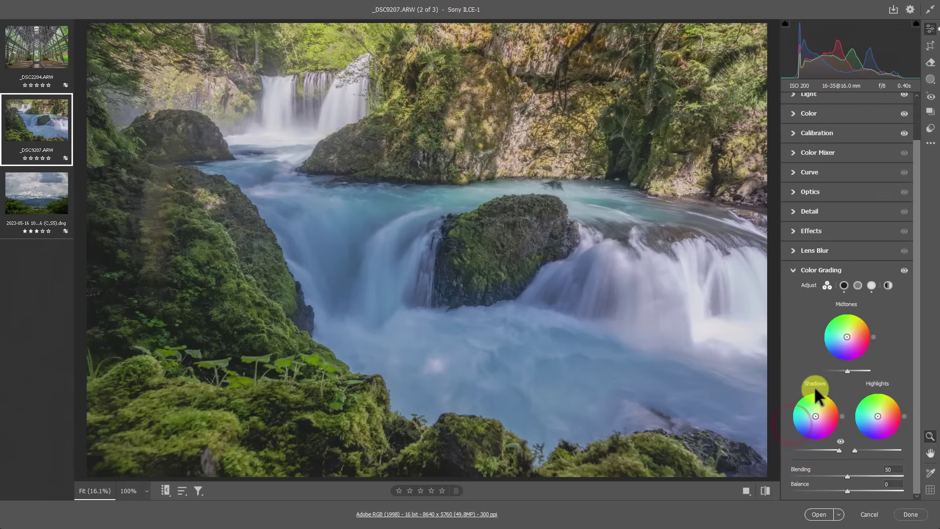
mouse_move(857, 447)
left_mouse_down()
mouse_move(885, 455)
mouse_move(870, 458)
left_mouse_up()
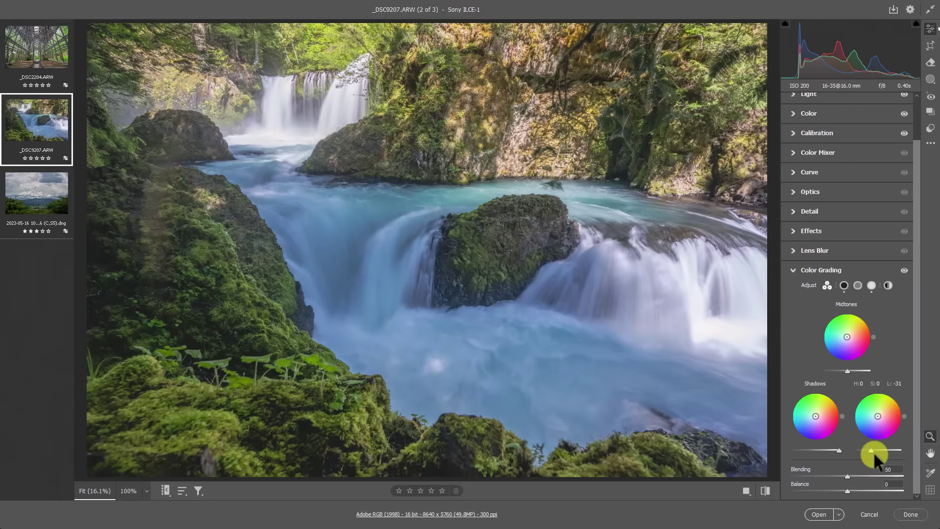
left_click_drag(874, 451, 873, 451)
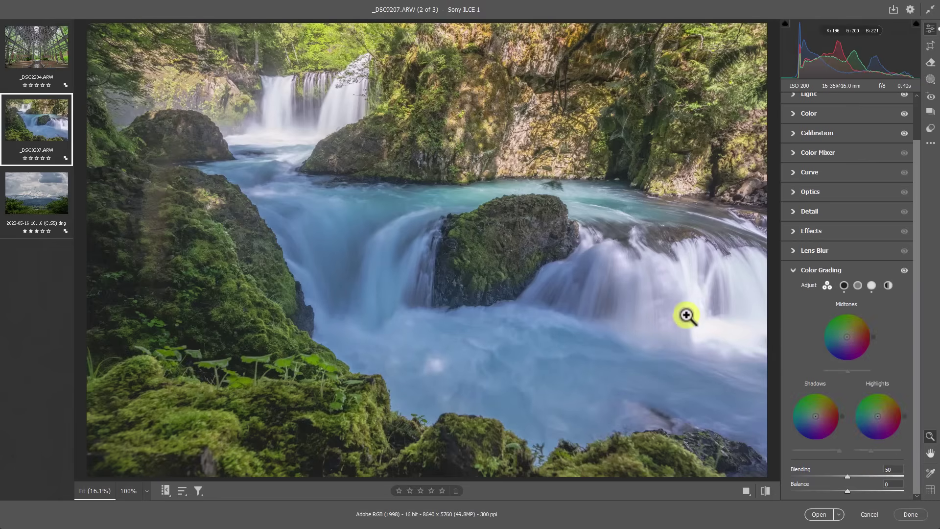